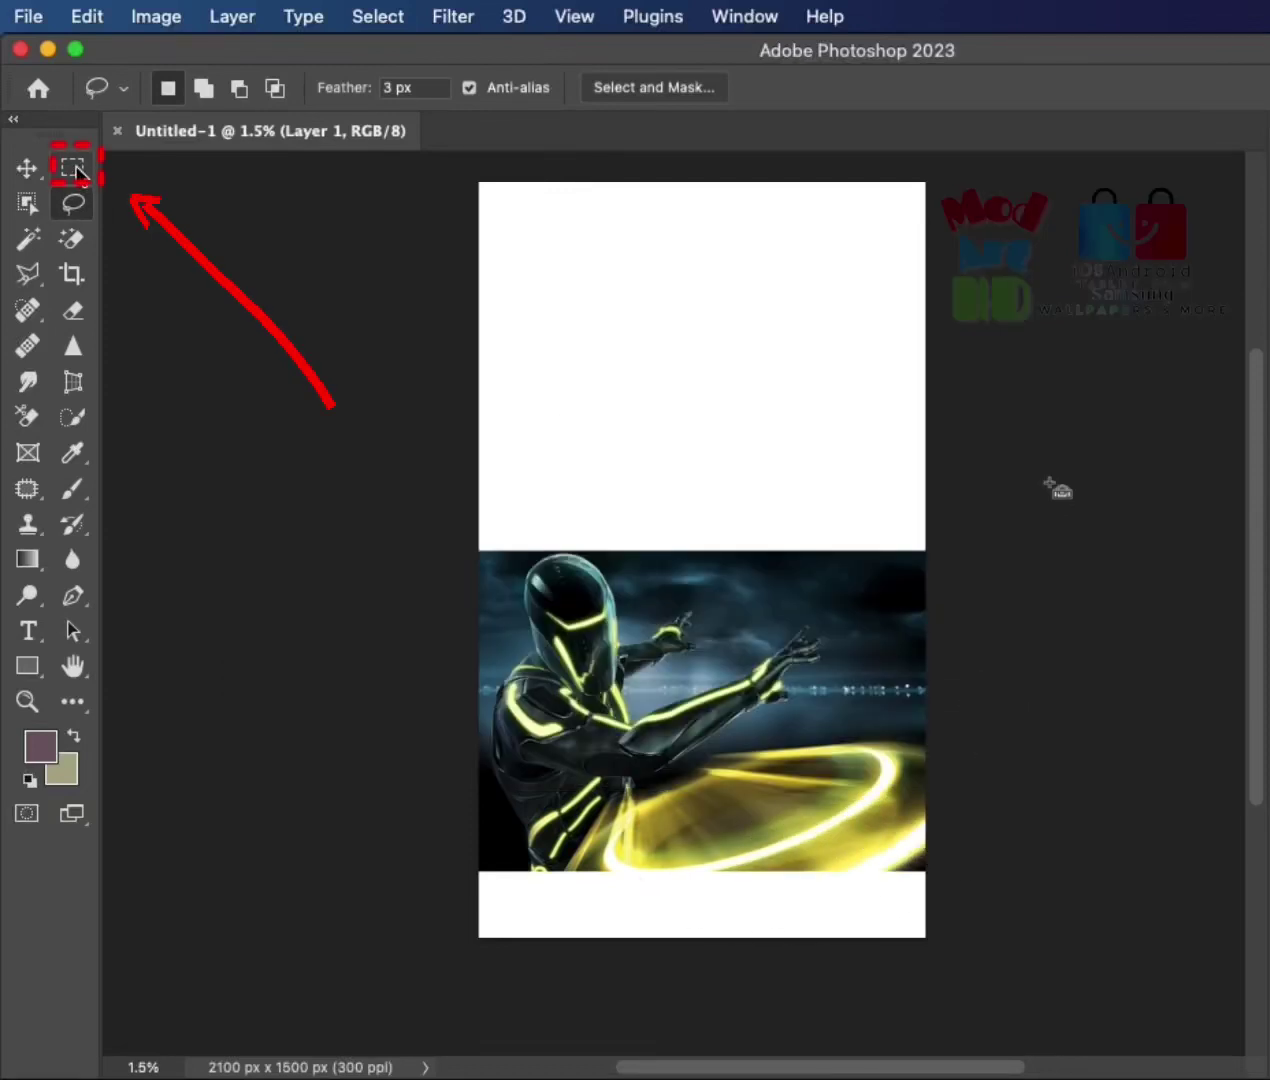
Draw a rectangular marquee around the blank white area above the Tron image
click(82, 171)
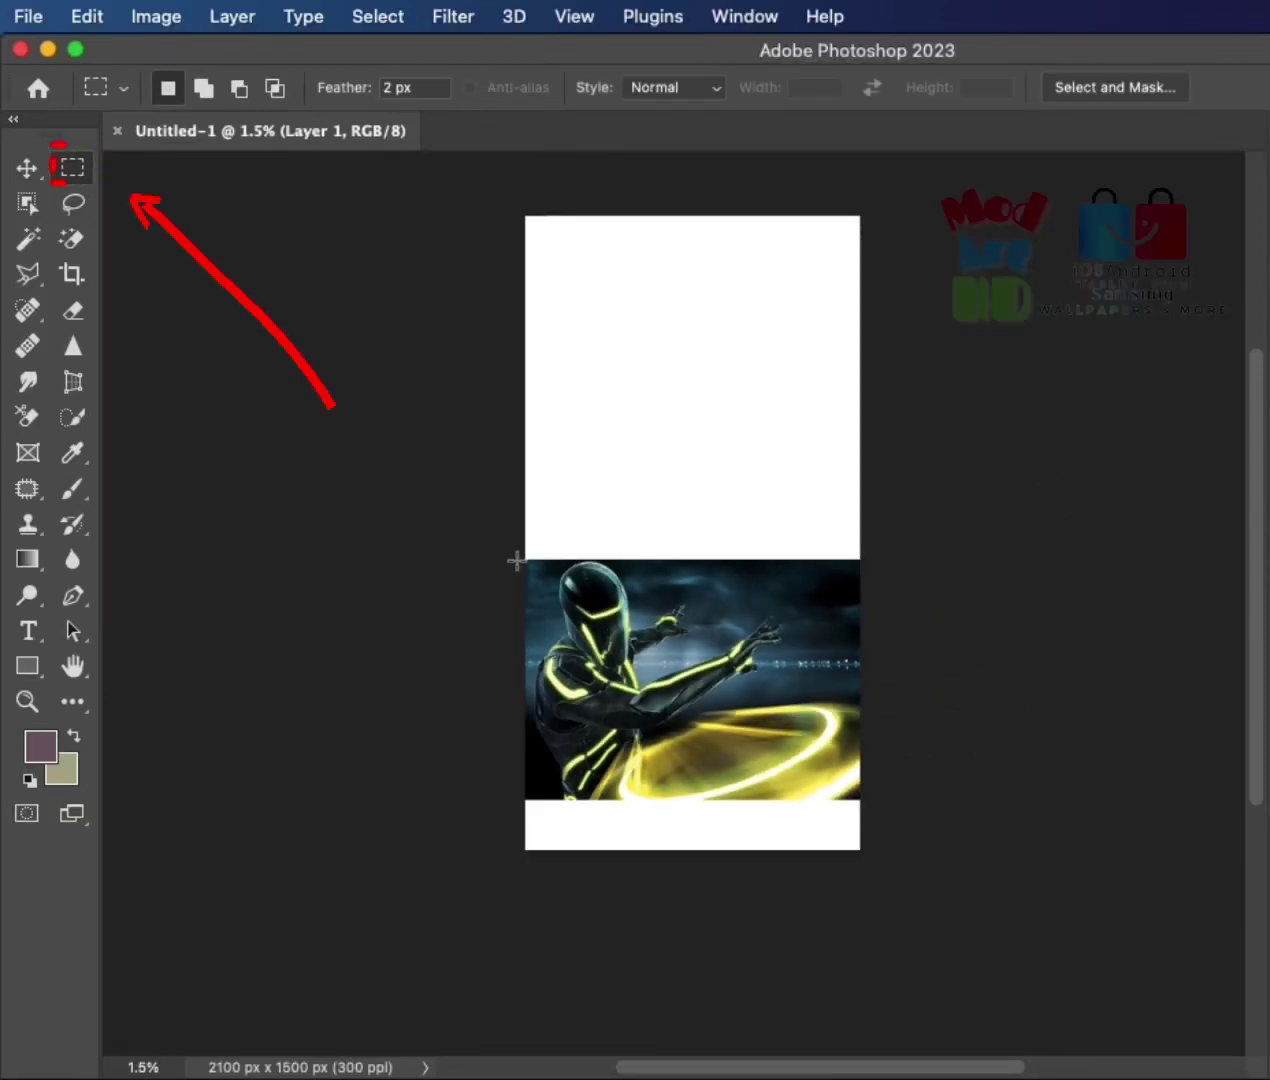
mouse_move(516, 560)
mouse_down()
mouse_move(782, 558)
mouse_move(893, 281)
mouse_move(870, 200)
mouse_up()
click(87, 14)
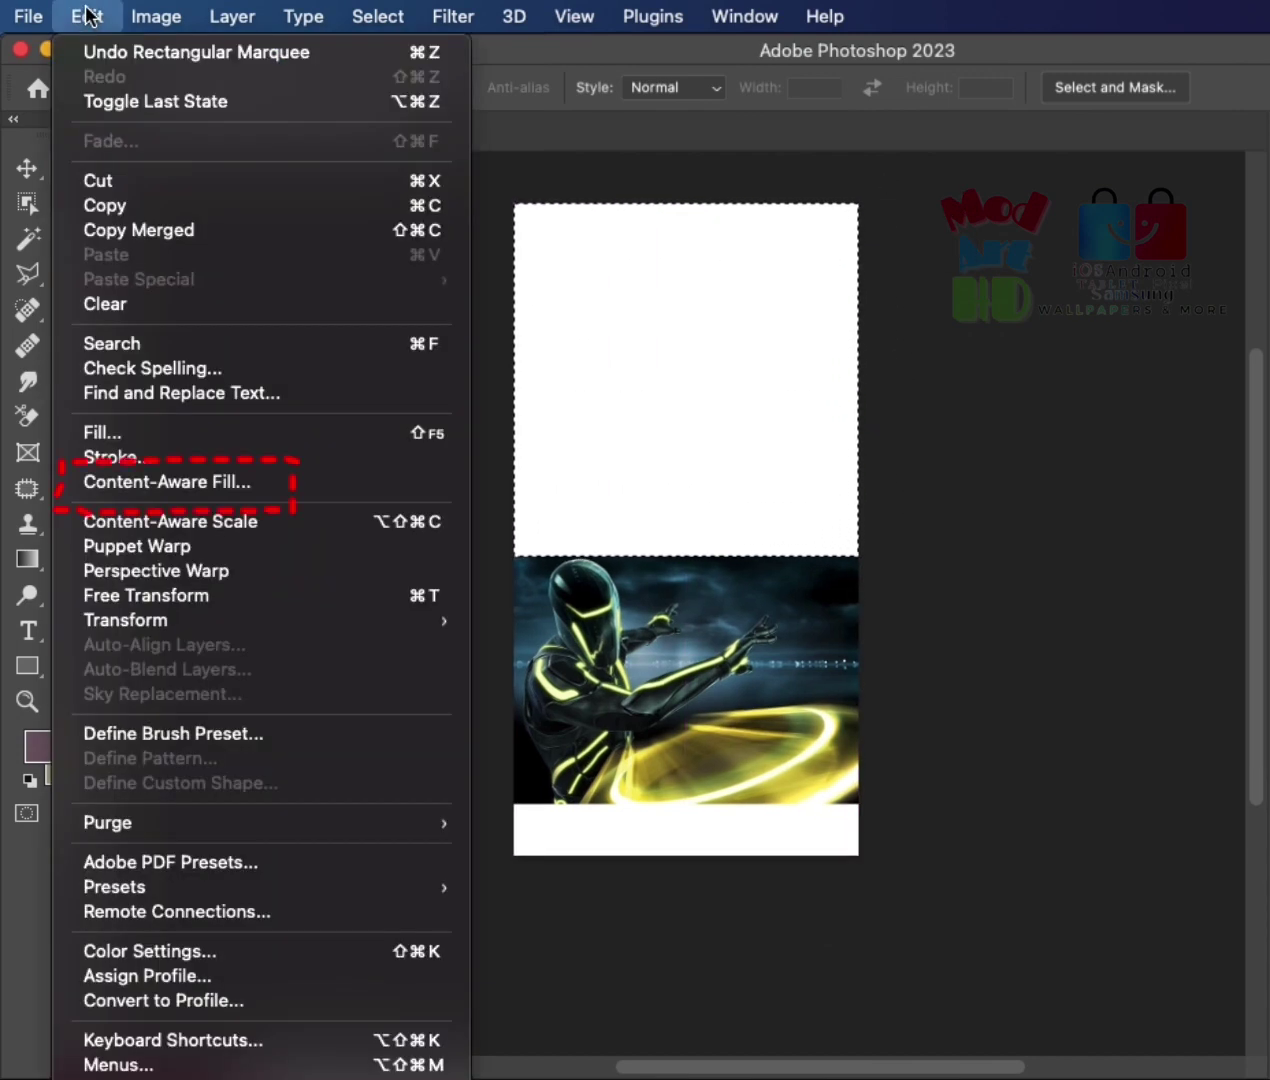
Content-Aware Fill the top area with dark cloudy sky, keeping the figure's hand out of sampling
click(212, 485)
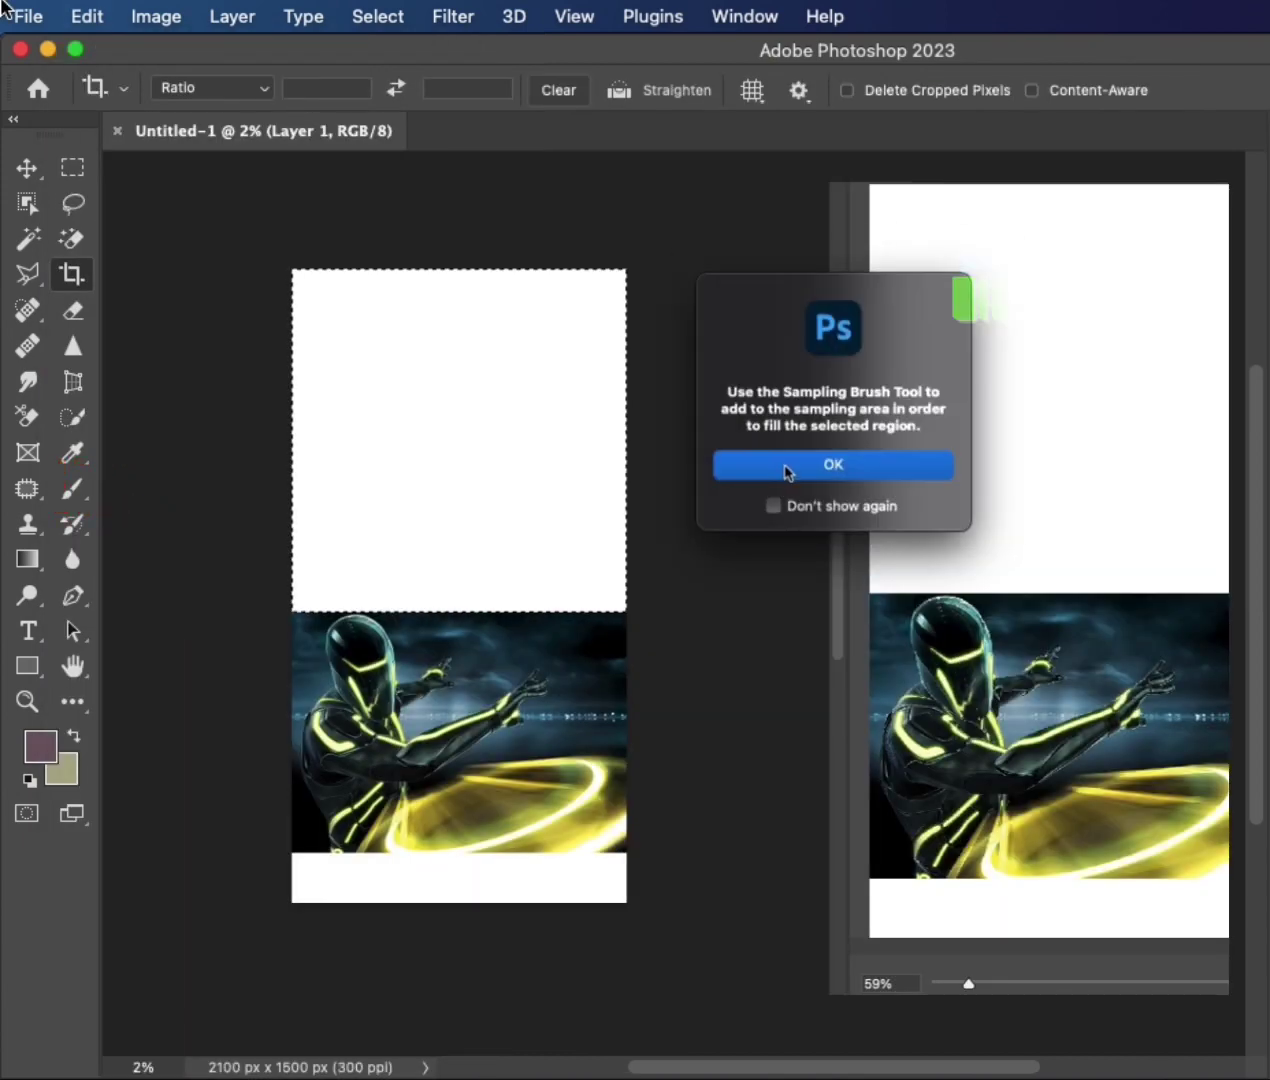
click(787, 466)
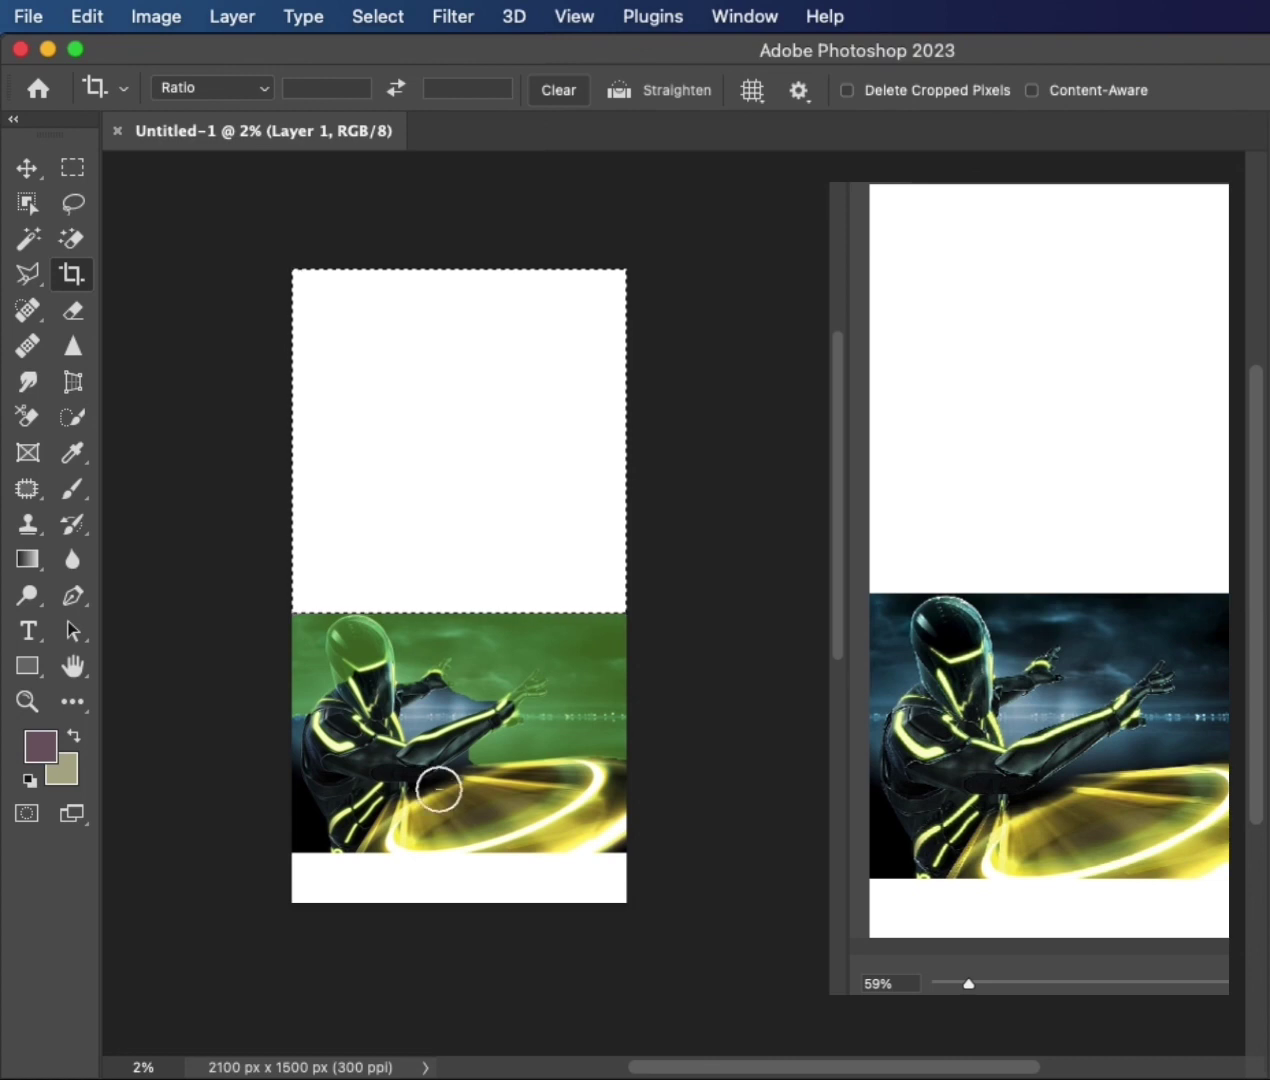
drag(499, 697, 435, 665)
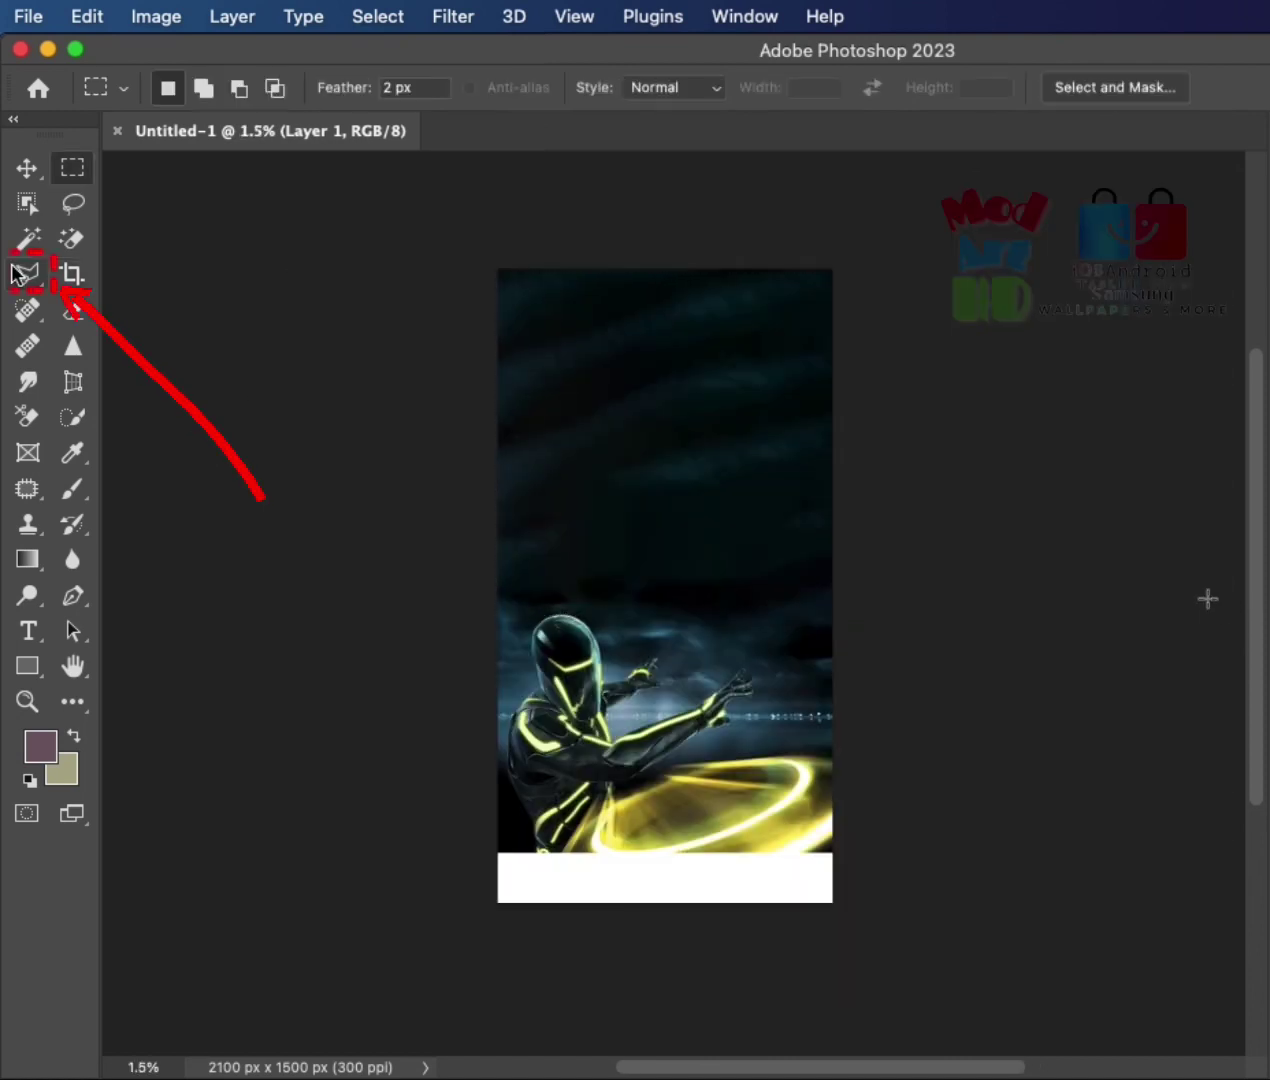
Outline the upper dark sky with the Polygonal Lasso and put it into Free Transform
click(24, 275)
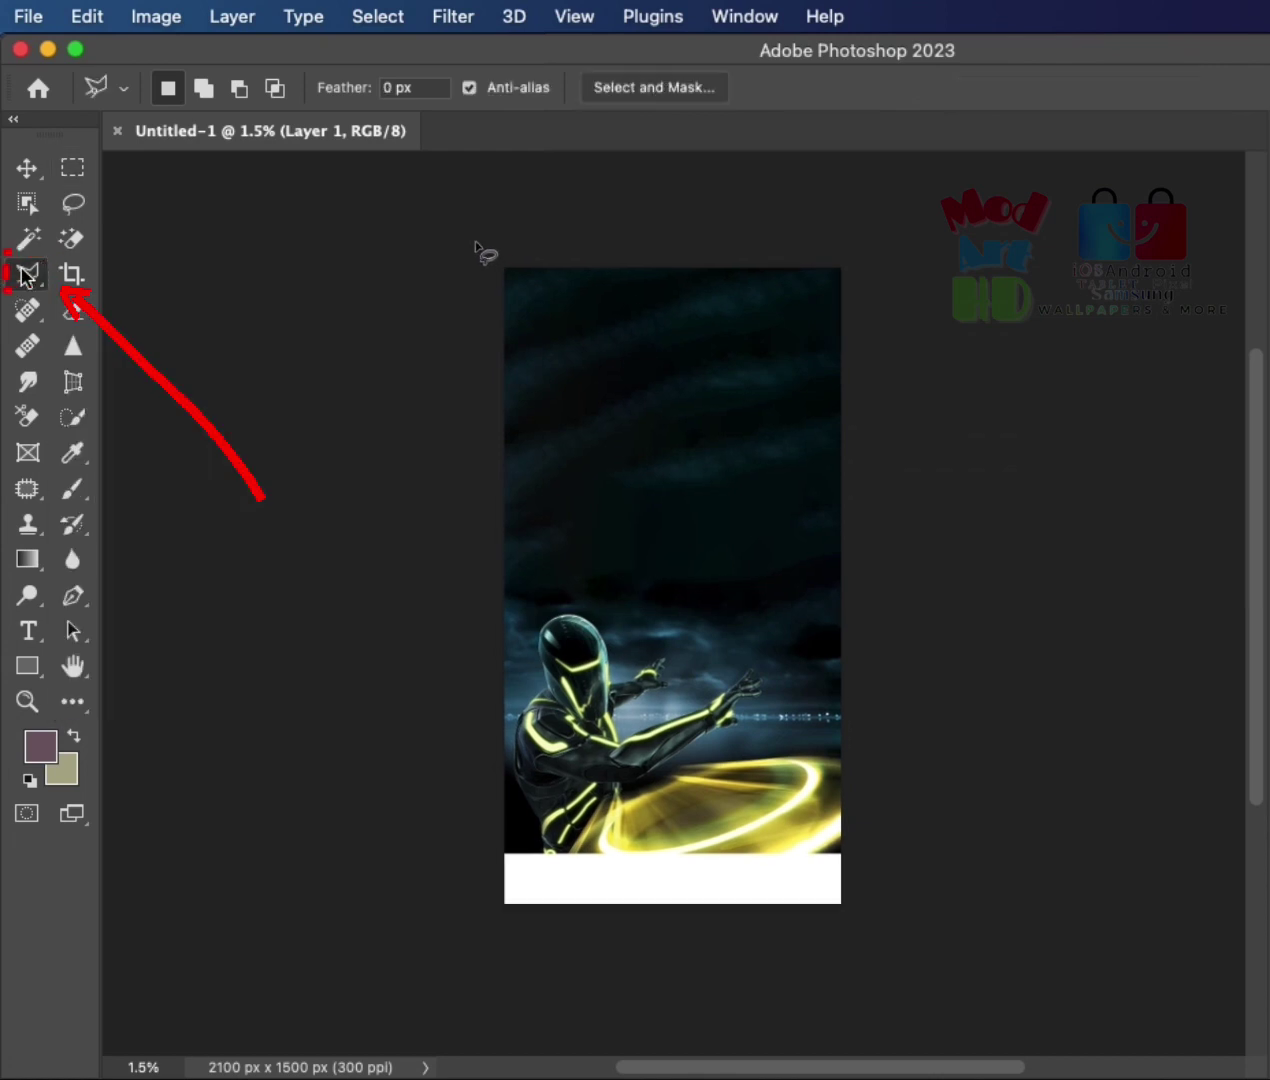
key(c)
drag(503, 280, 657, 436)
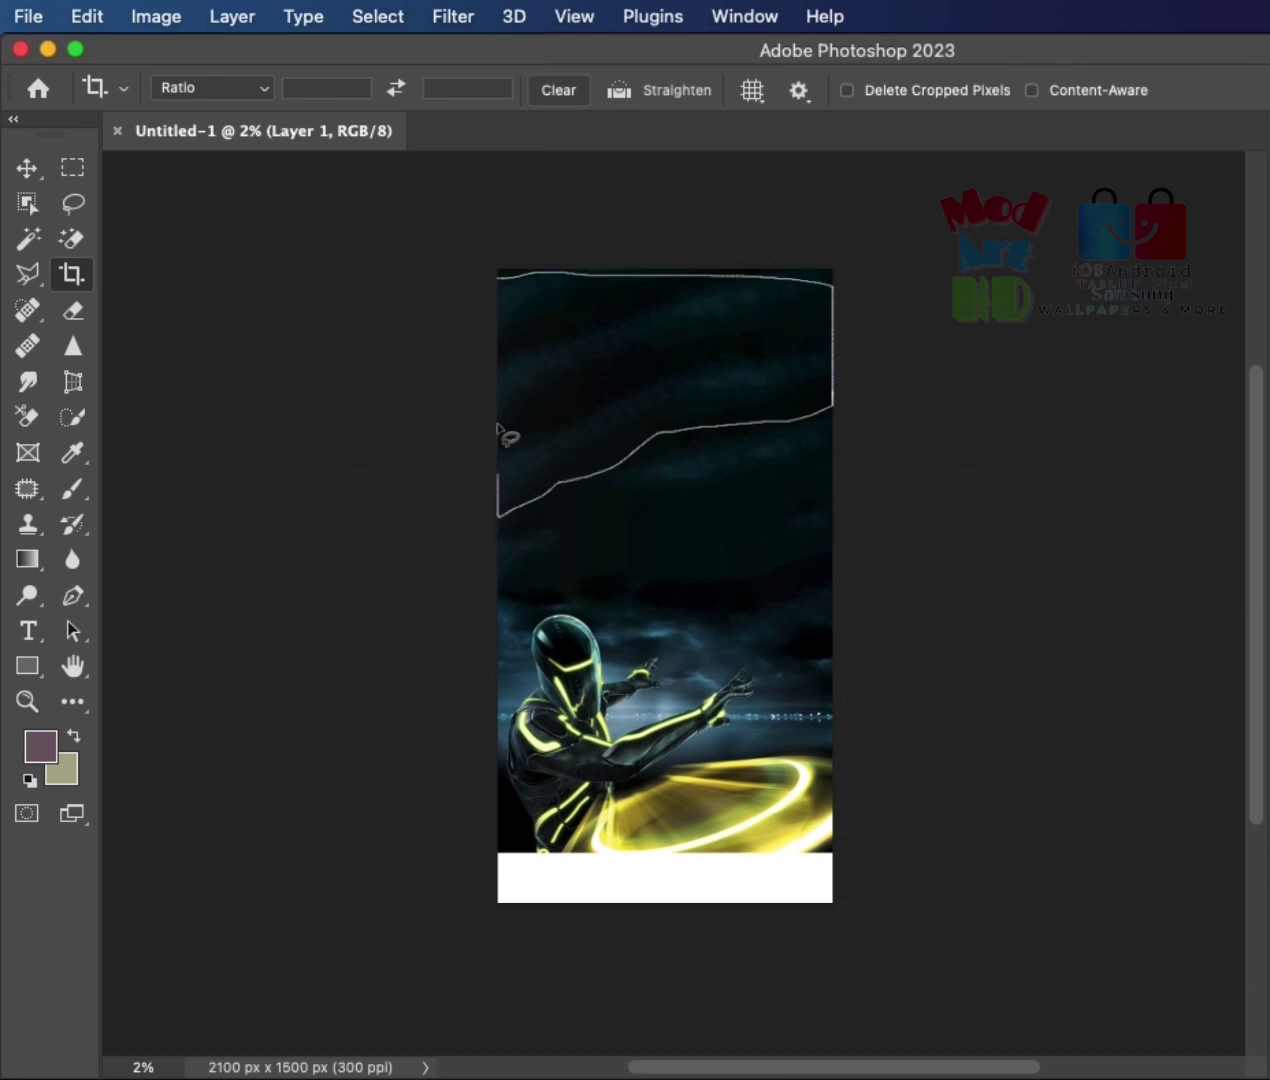
drag(657, 436, 493, 267)
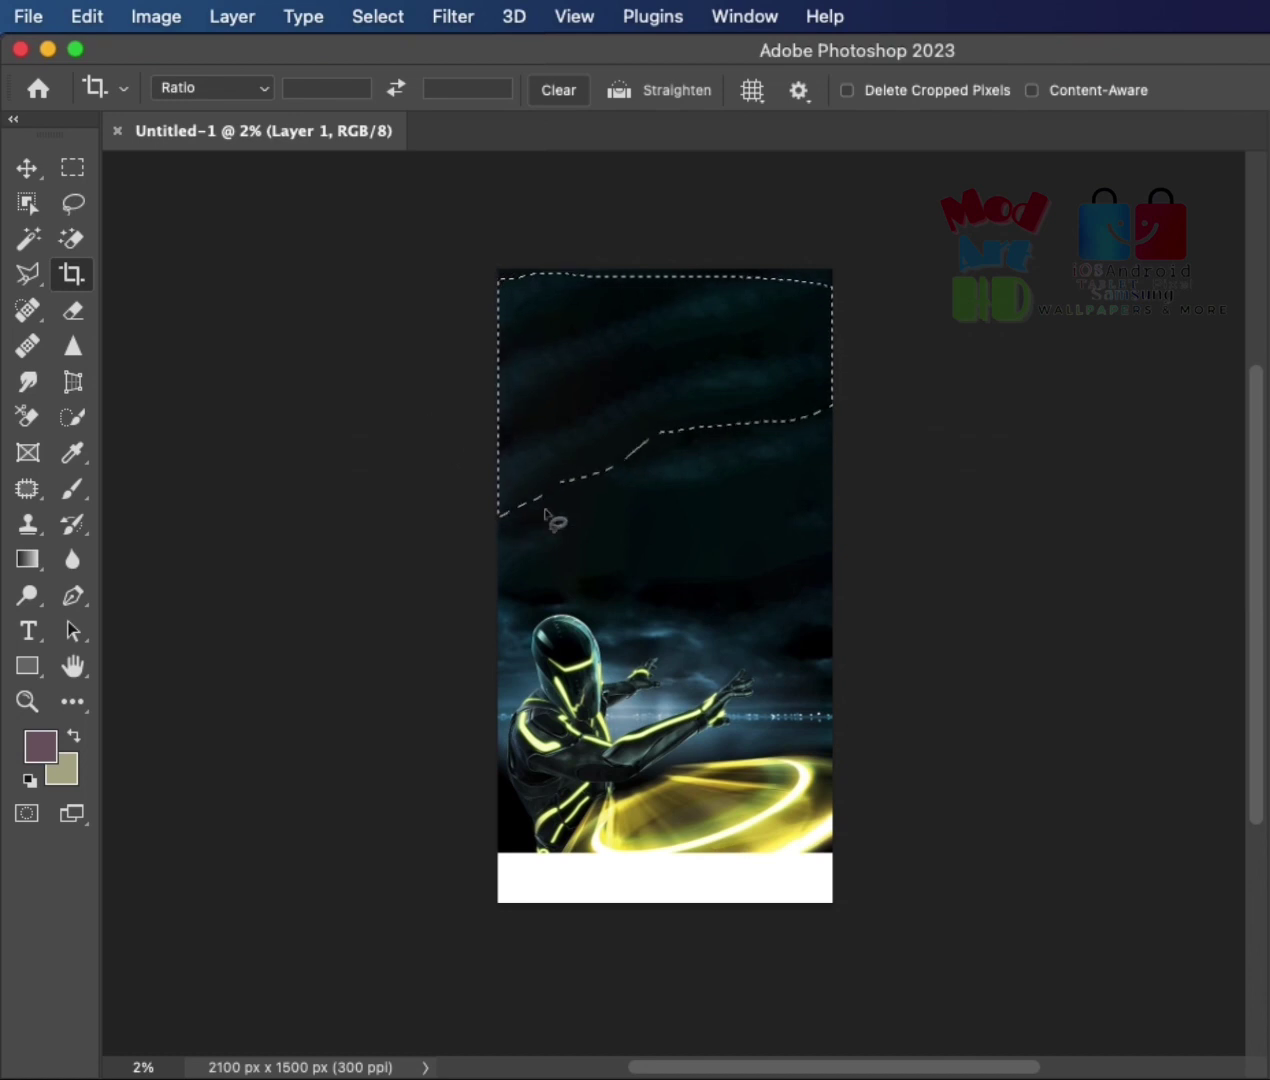
click(573, 561)
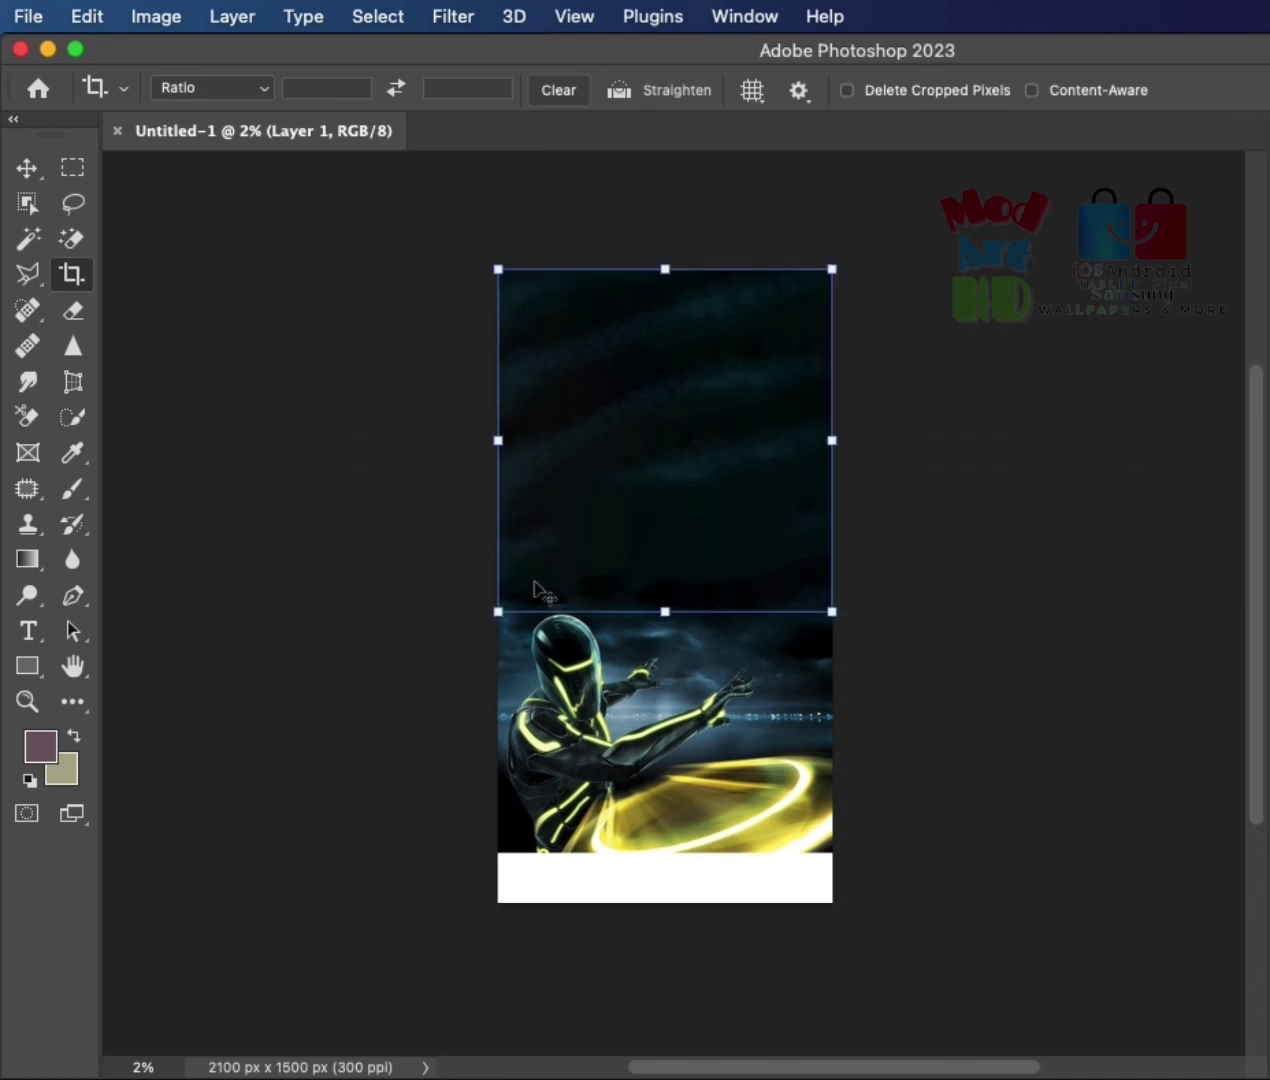
Stretch the sky piece about 42 px down over the head, then erase it off the helmet
drag(539, 590, 558, 553)
drag(557, 463, 567, 535)
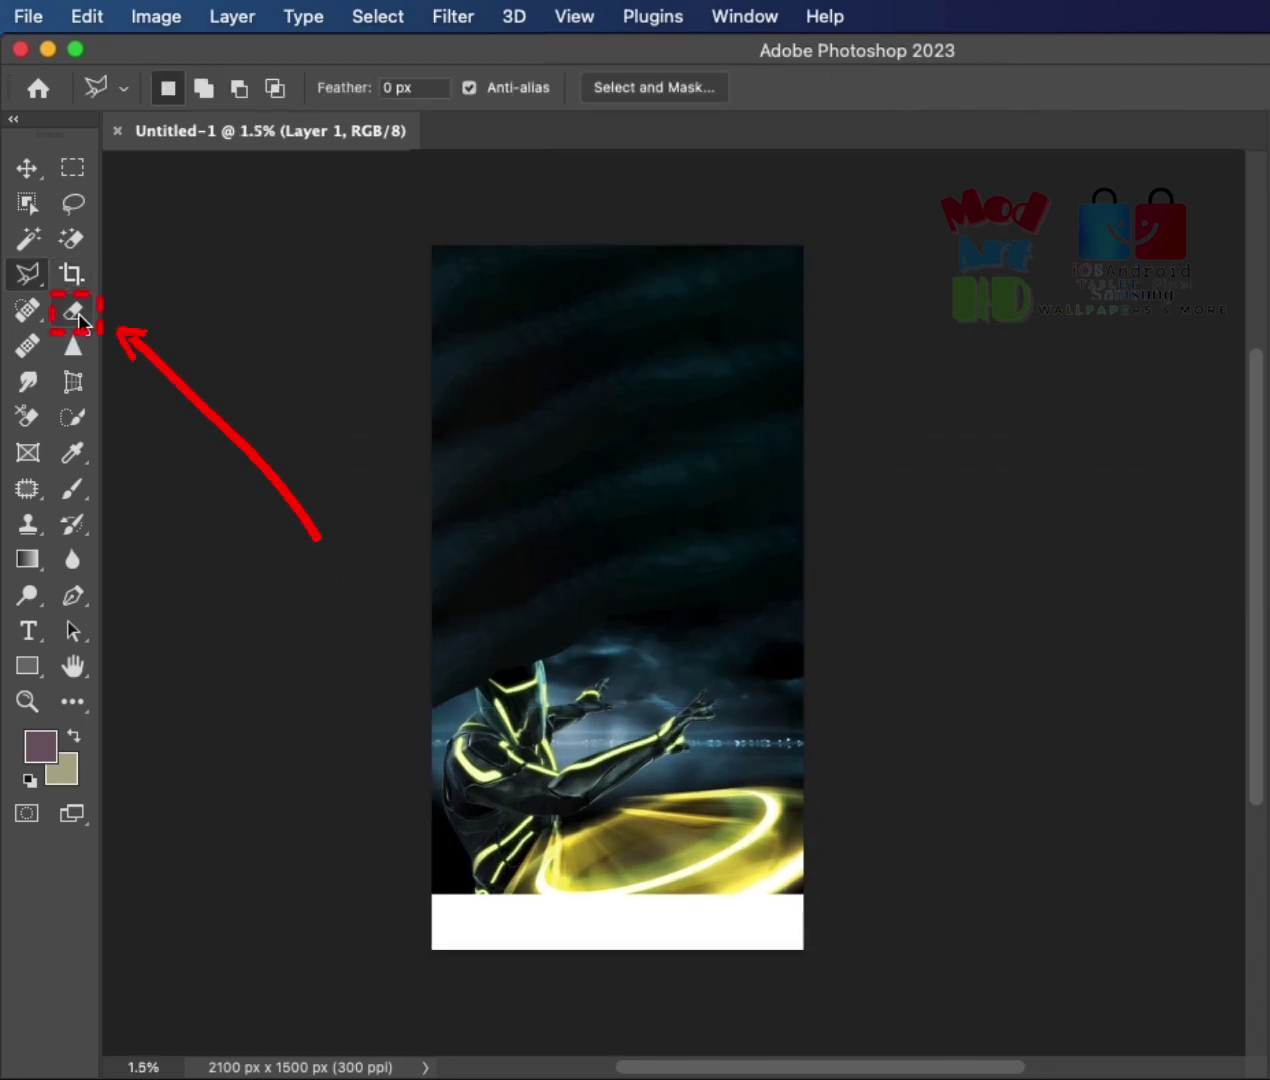
click(78, 316)
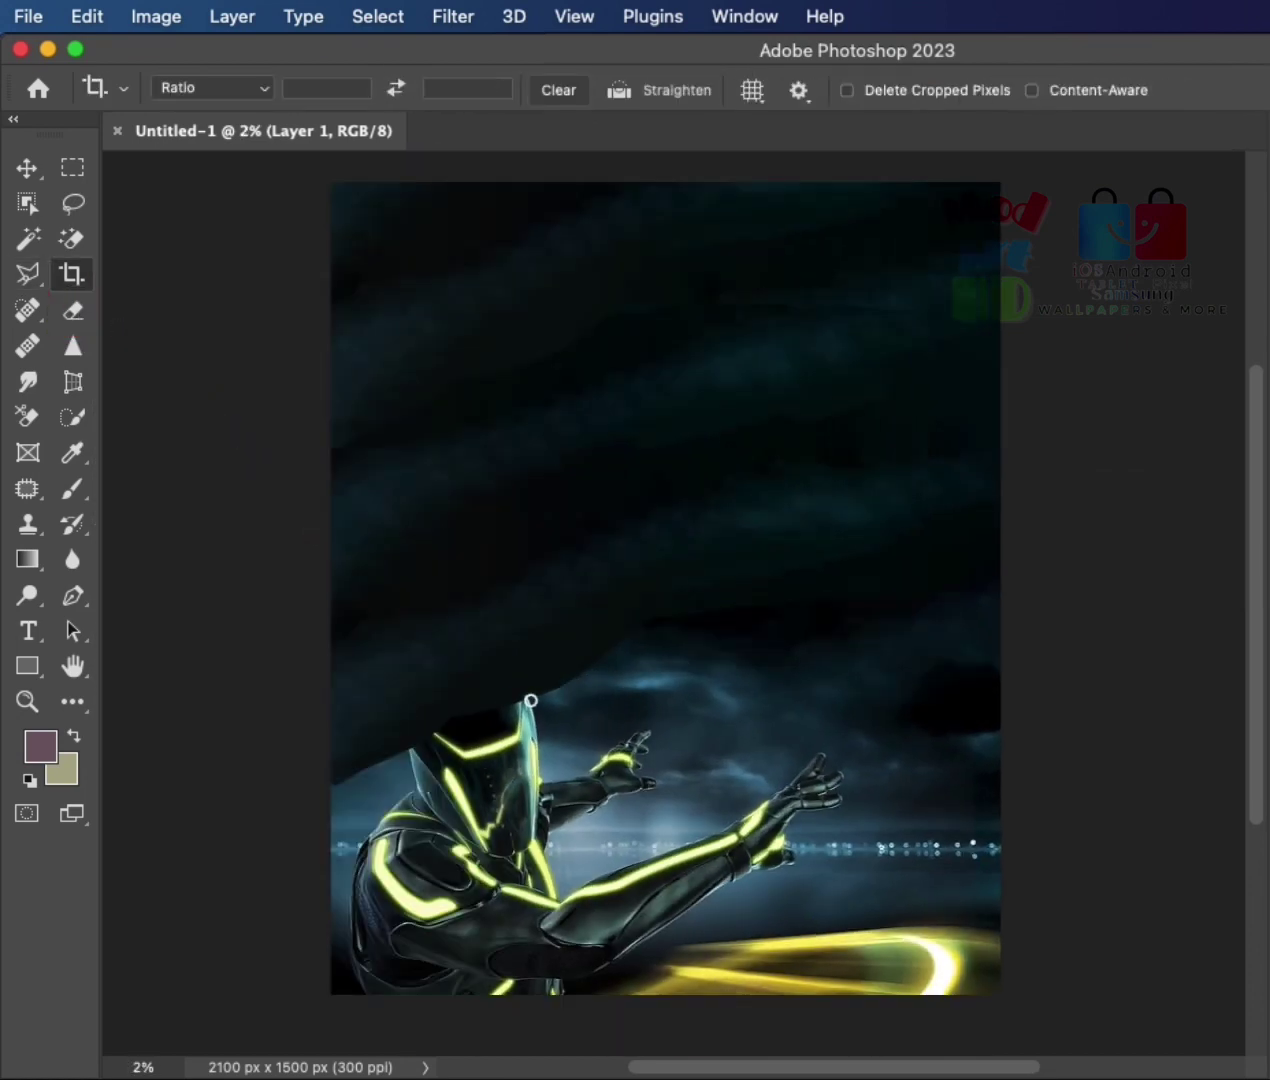
mouse_move(531, 700)
mouse_down()
mouse_move(453, 654)
mouse_move(412, 668)
mouse_move(403, 733)
mouse_up()
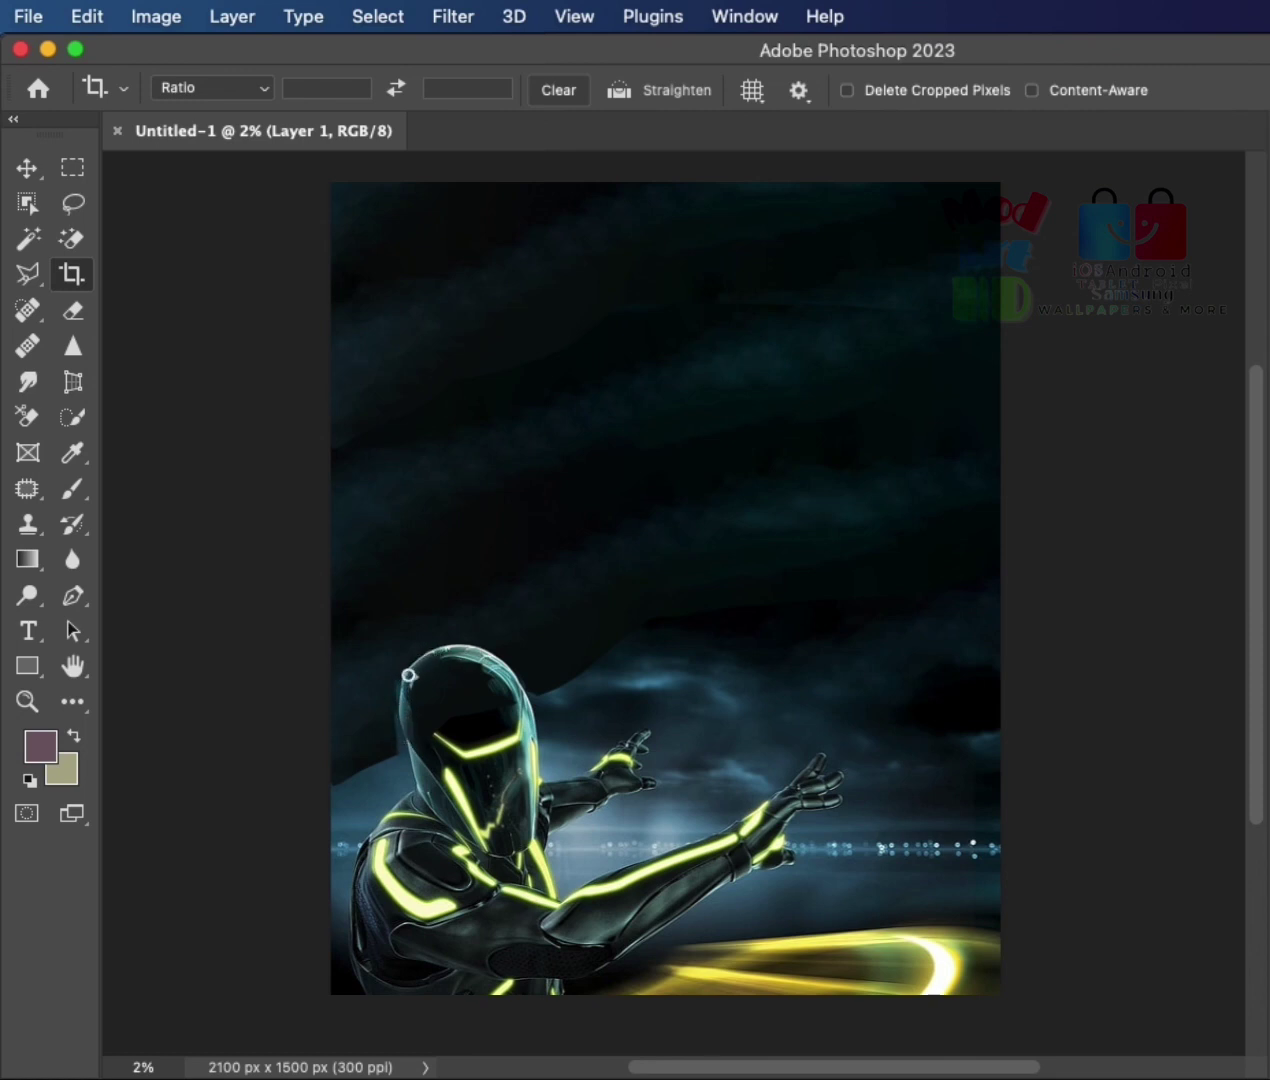
mouse_move(480, 658)
mouse_down()
mouse_move(425, 689)
mouse_move(445, 702)
mouse_move(427, 718)
mouse_move(464, 691)
mouse_up()
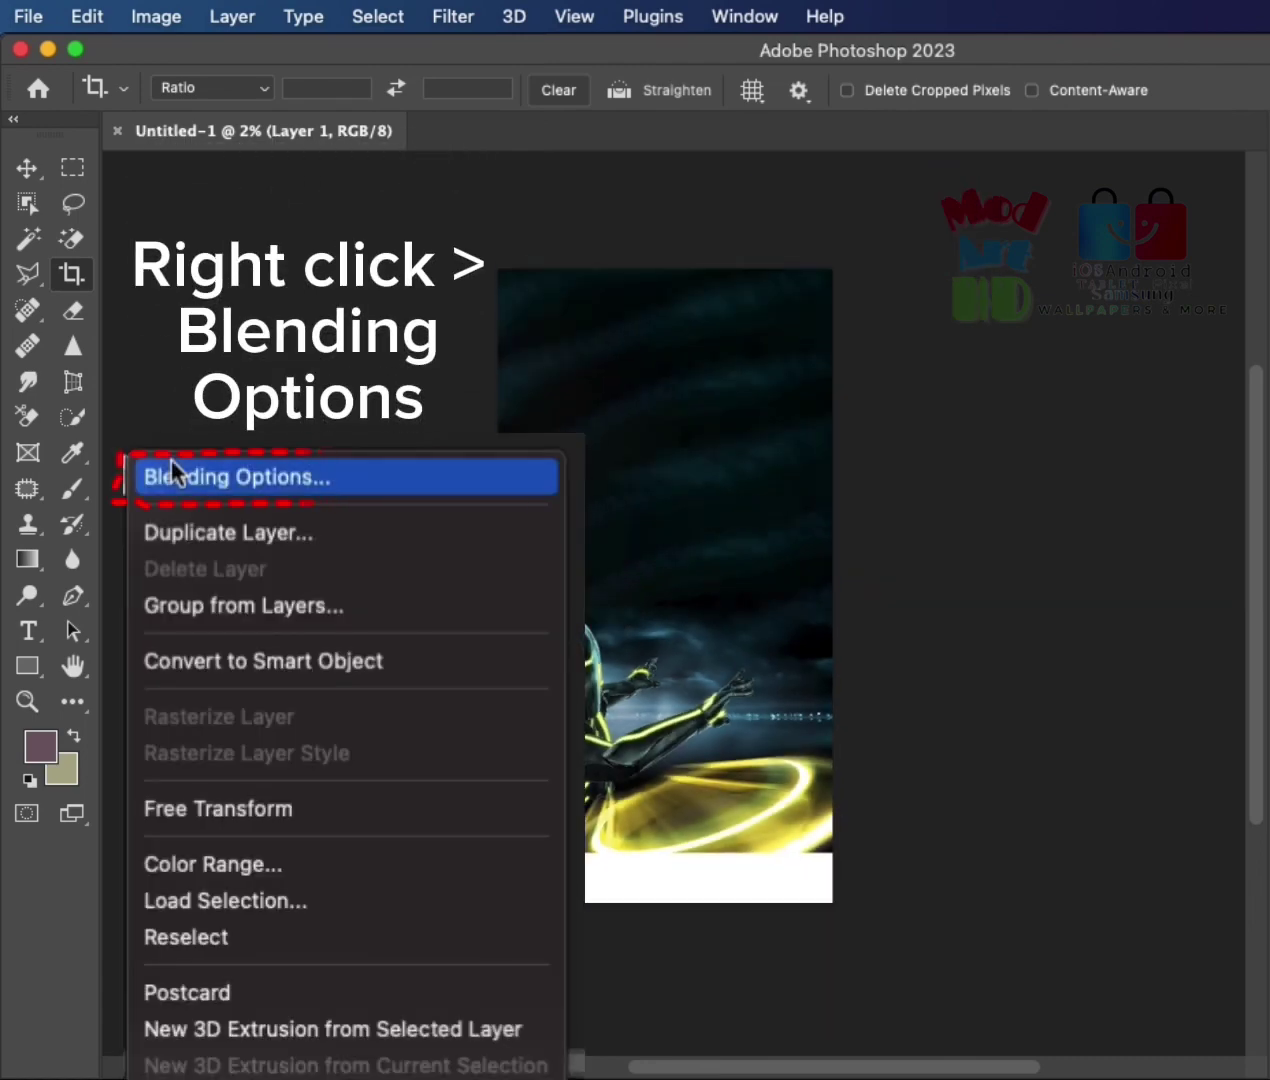
Open the sky layer's Blending Options and its Blend Mode list
click(170, 460)
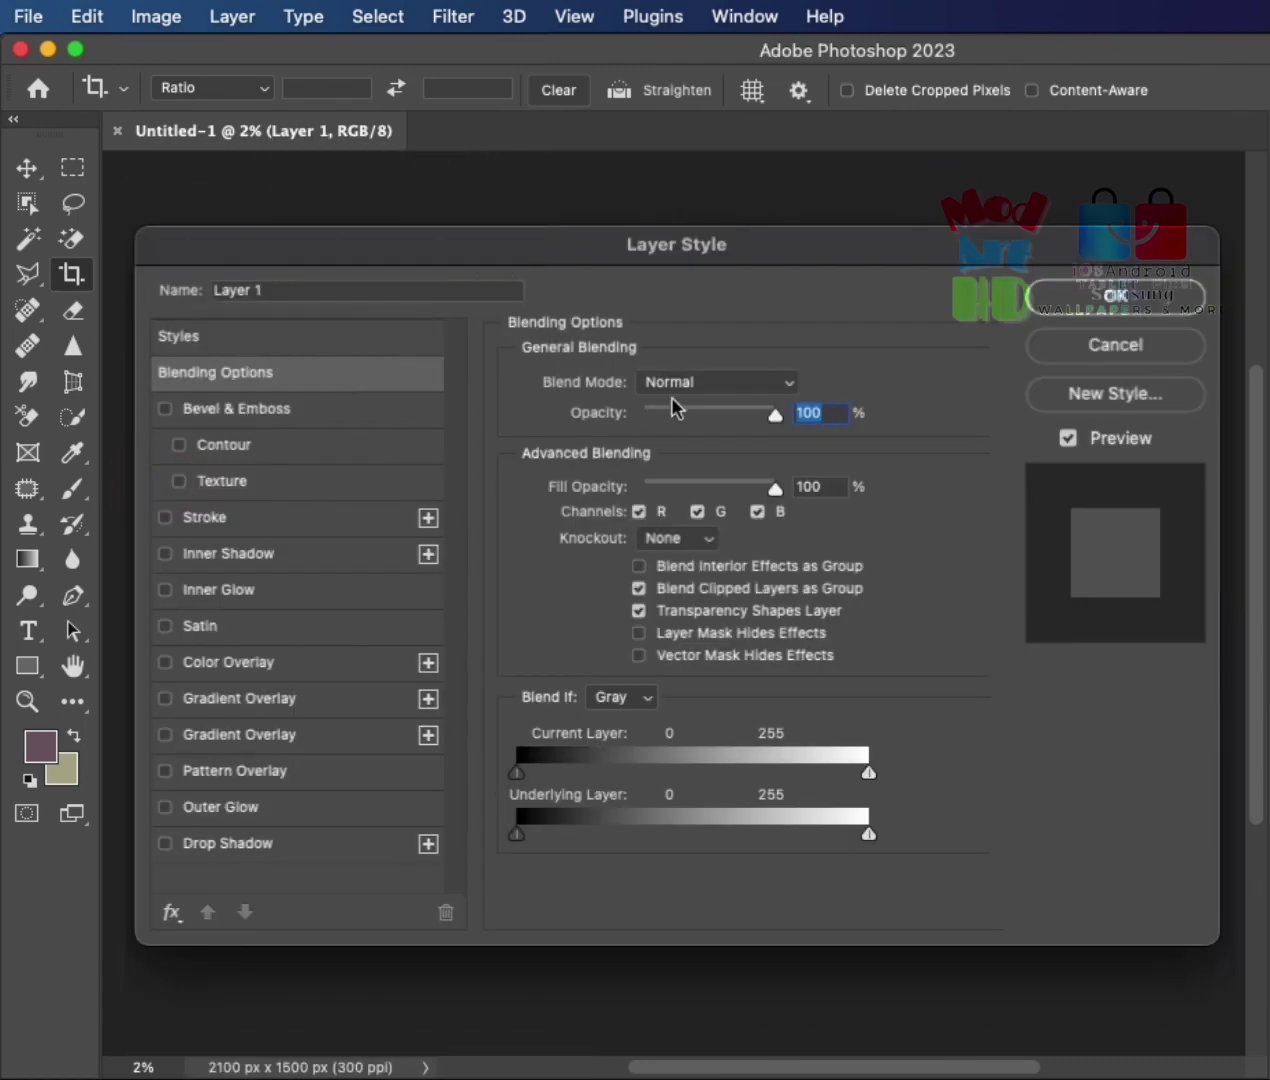
click(695, 382)
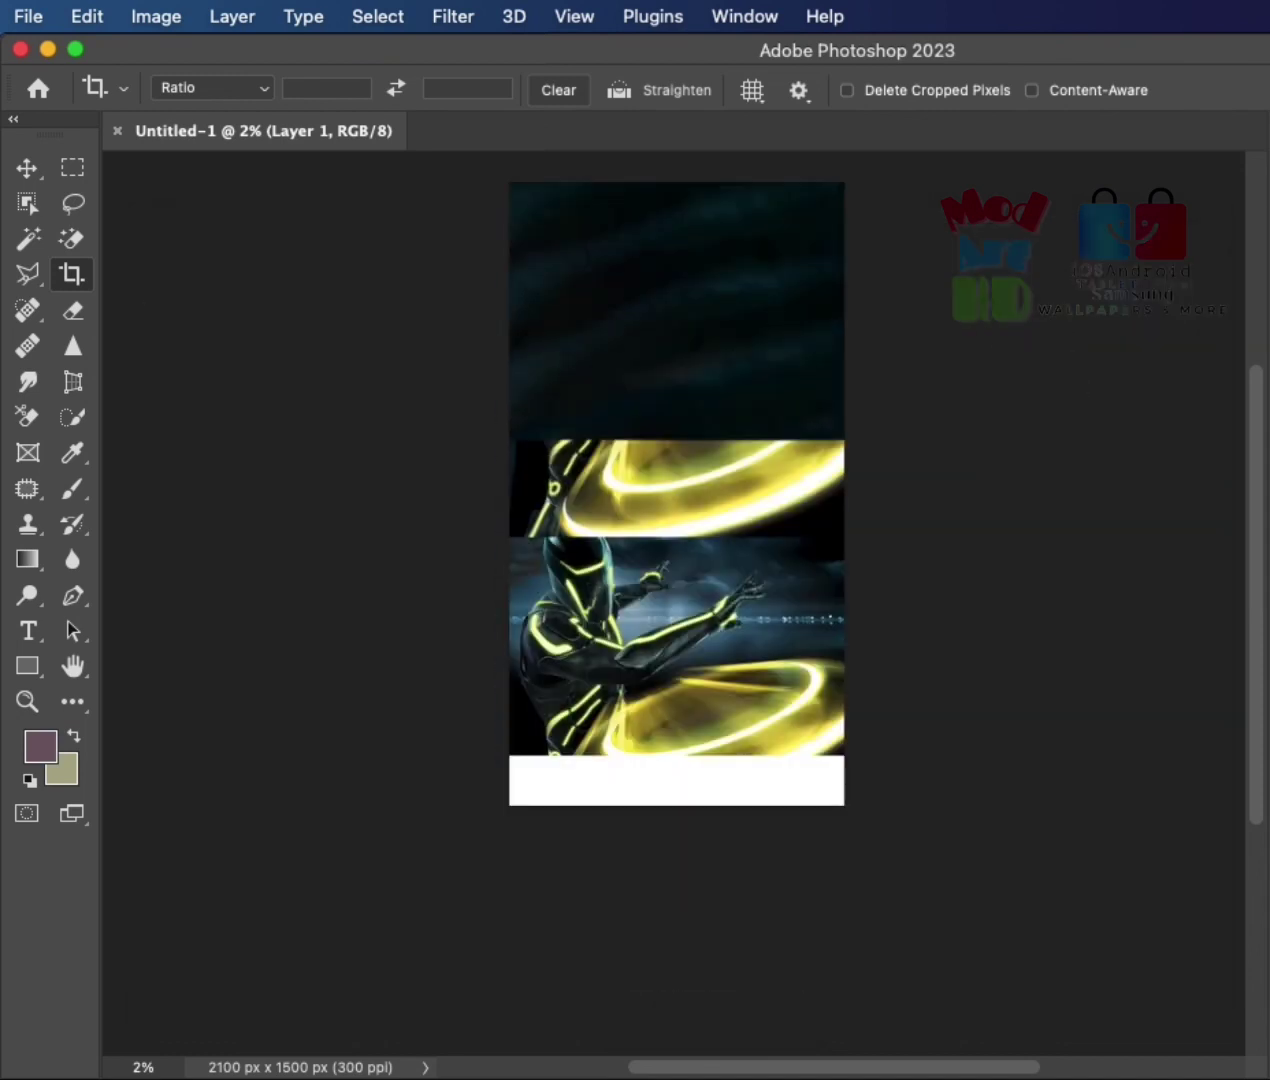
Move the glowing disc copy to the canvas bottom and resize it over the white strip
mouse_move(675, 482)
mouse_down()
mouse_move(632, 770)
mouse_move(645, 755)
mouse_up()
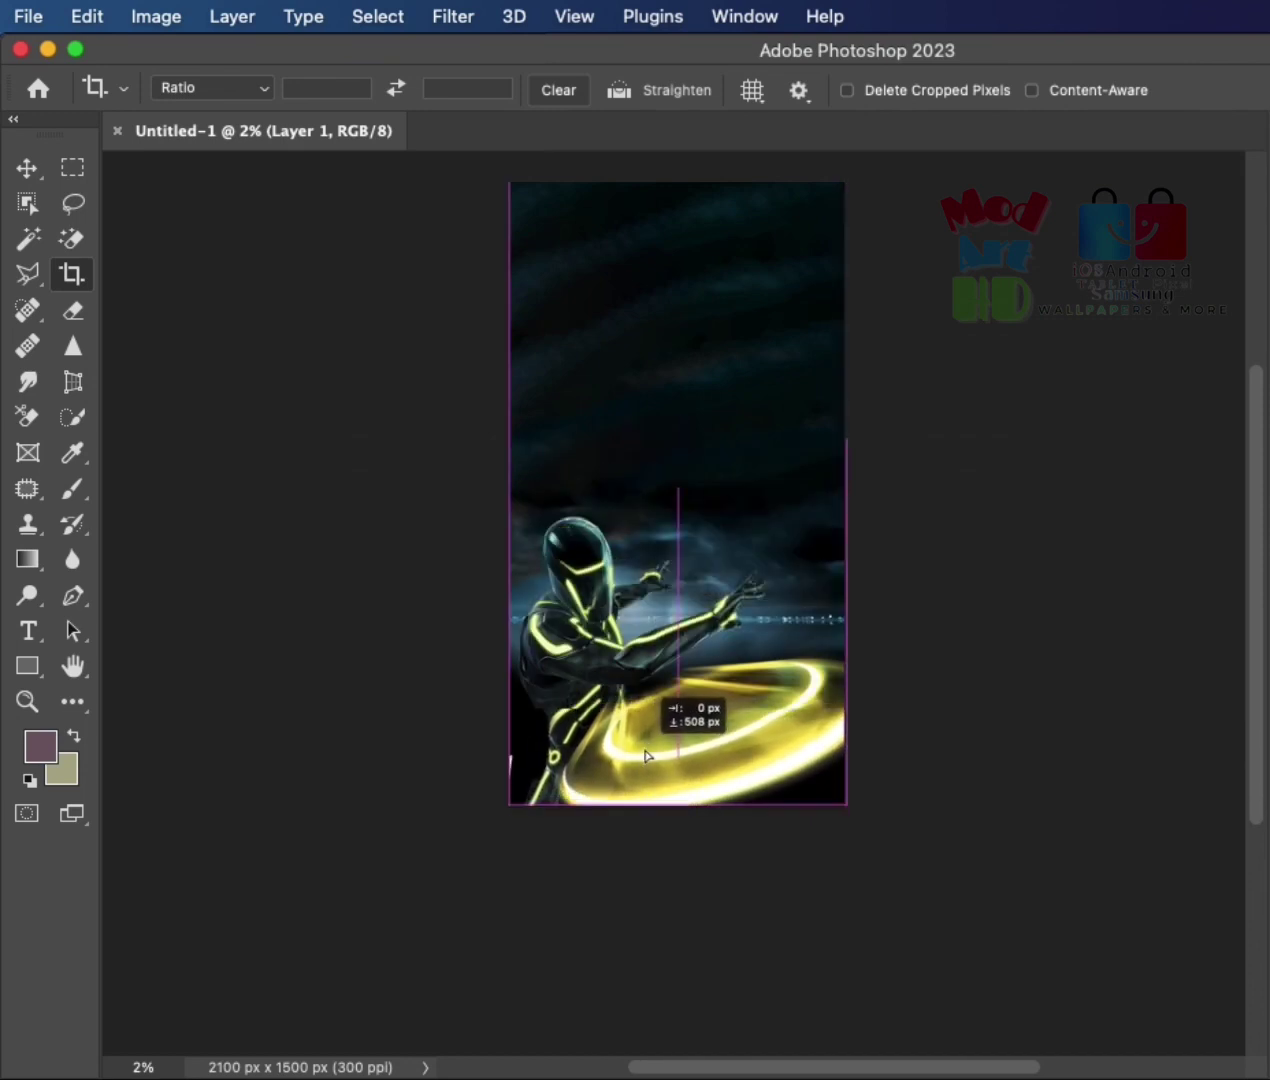
drag(645, 755, 647, 744)
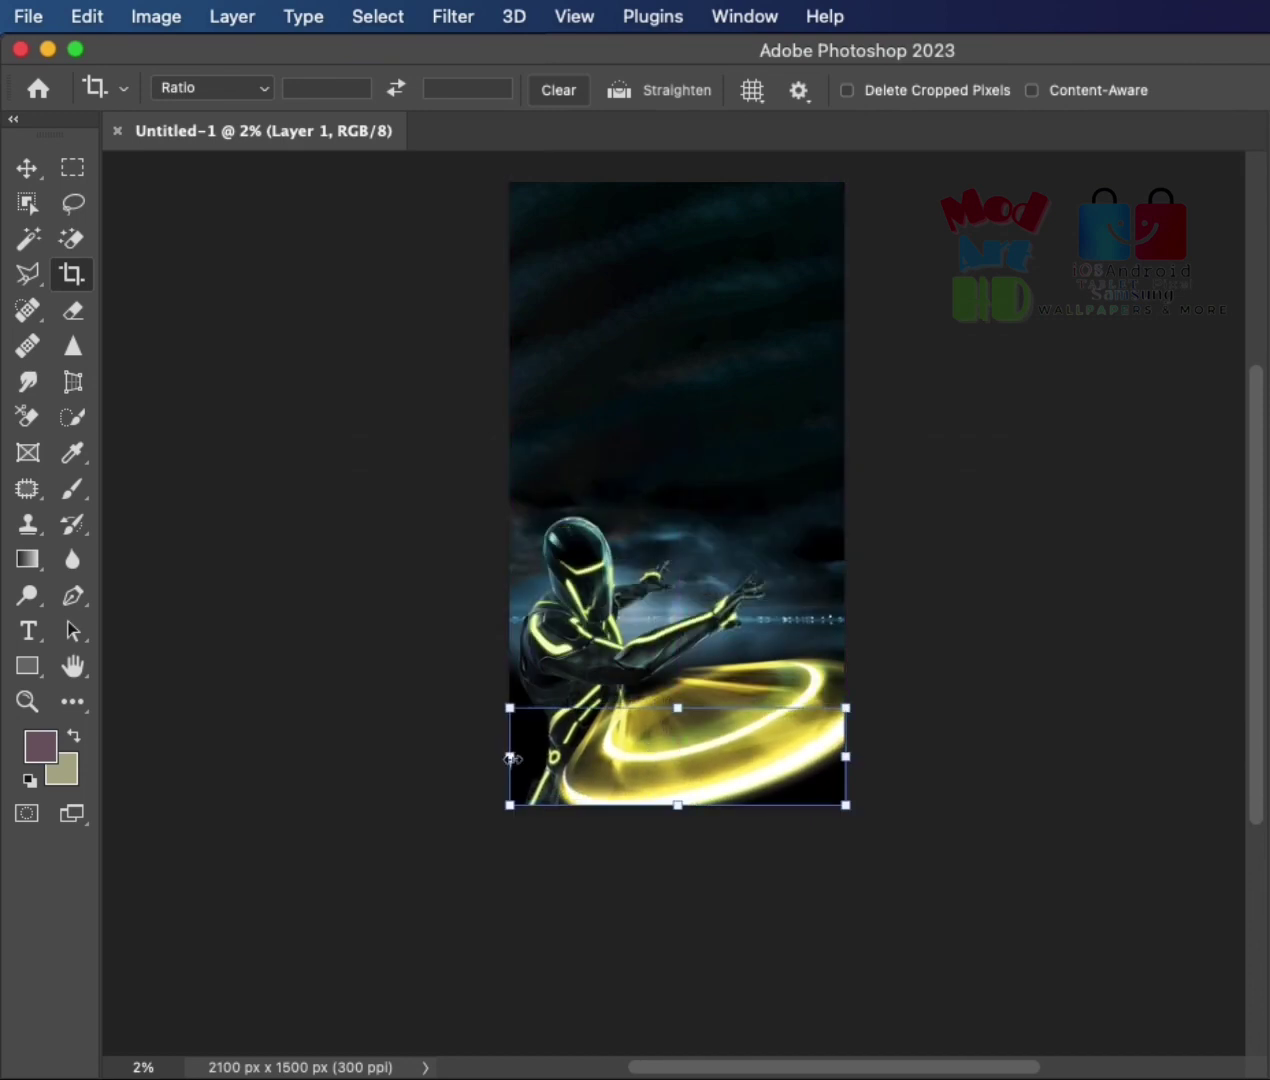
drag(508, 706, 514, 712)
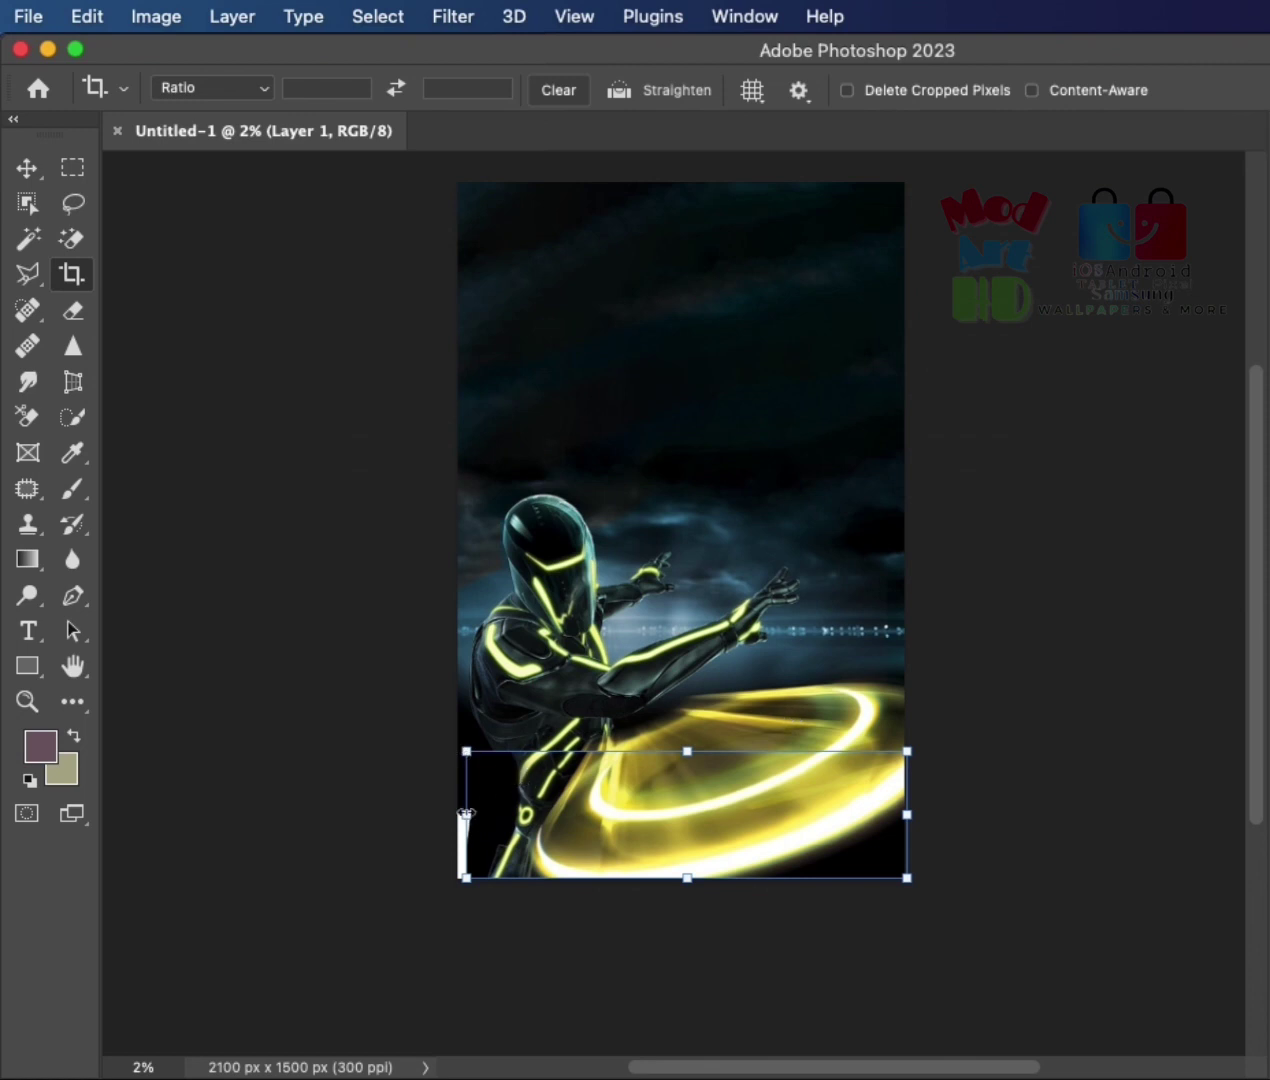
click(87, 16)
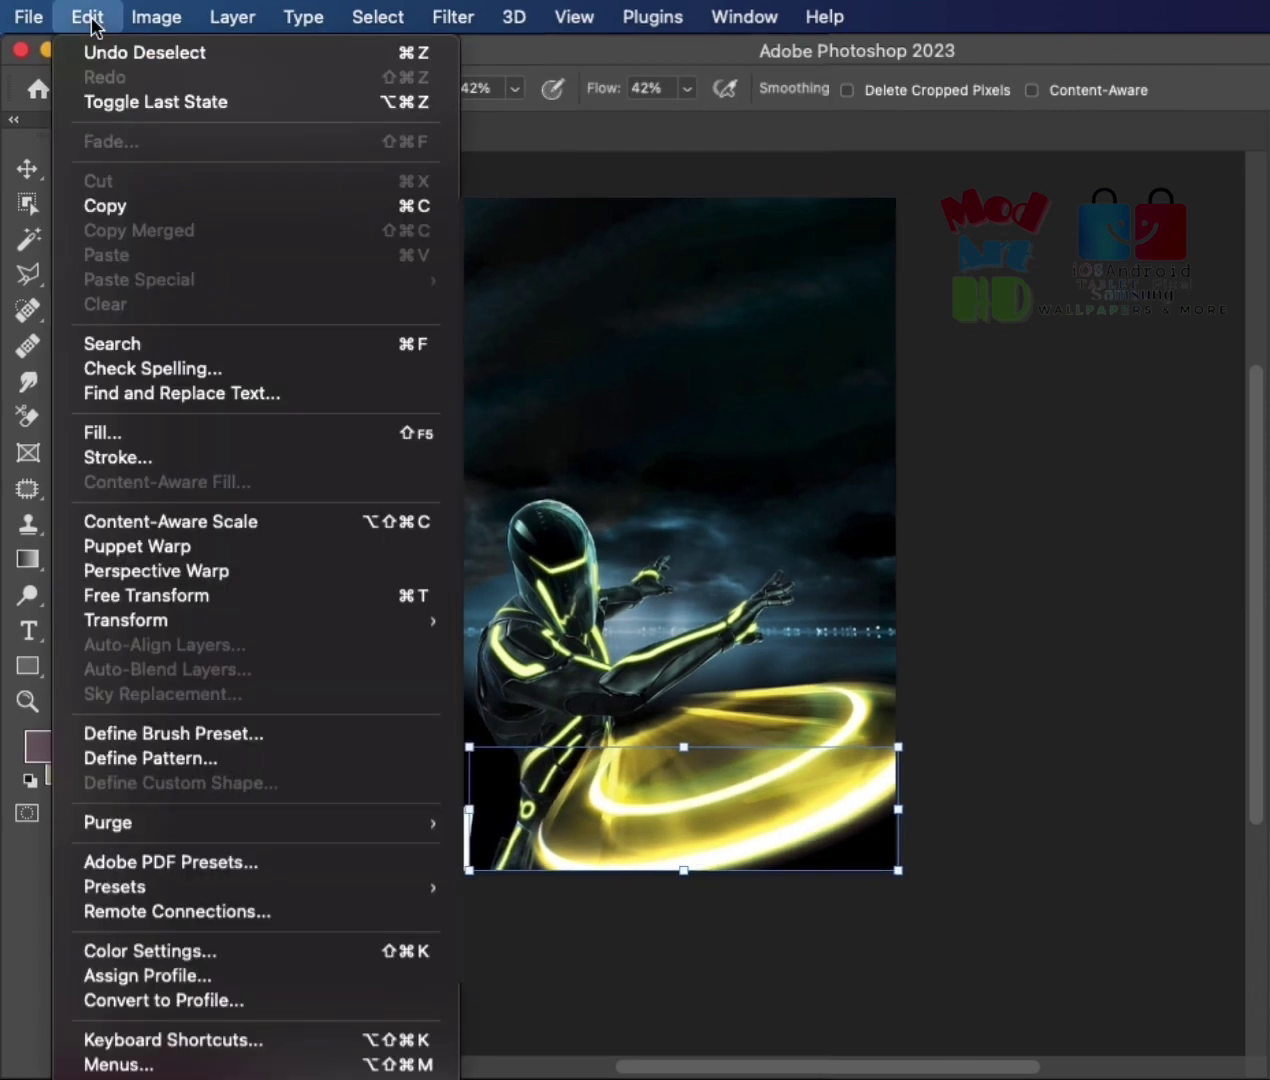
mouse_move(250, 620)
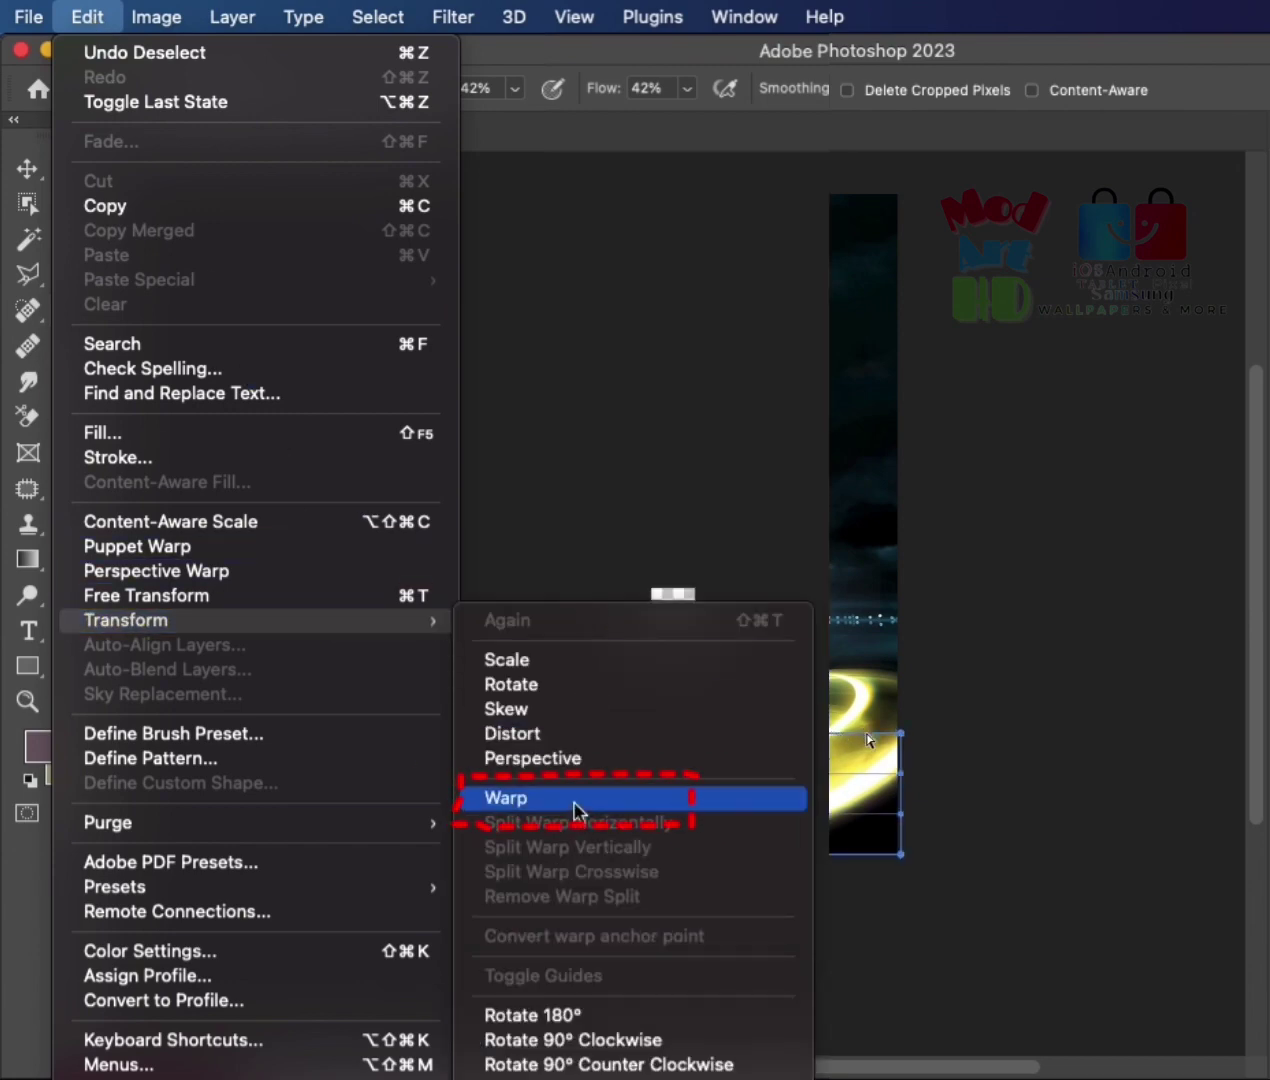
Warp the bottom disc band's upper-left edge so its glow curves into the original disc
click(714, 797)
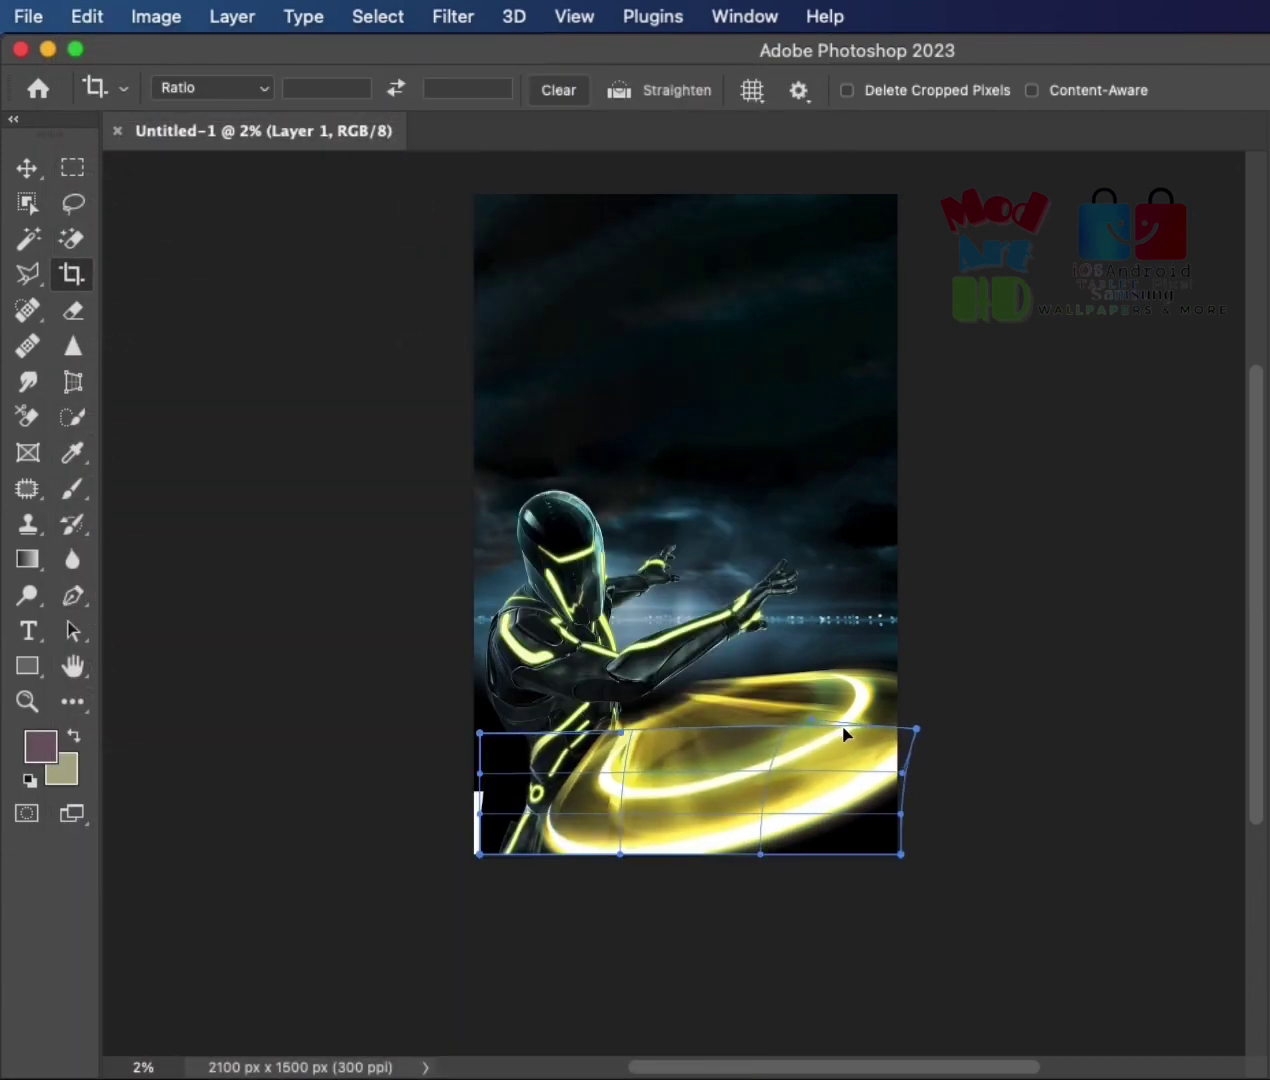
mouse_move(576, 752)
mouse_down()
mouse_move(512, 770)
mouse_move(579, 774)
mouse_move(523, 771)
mouse_up()
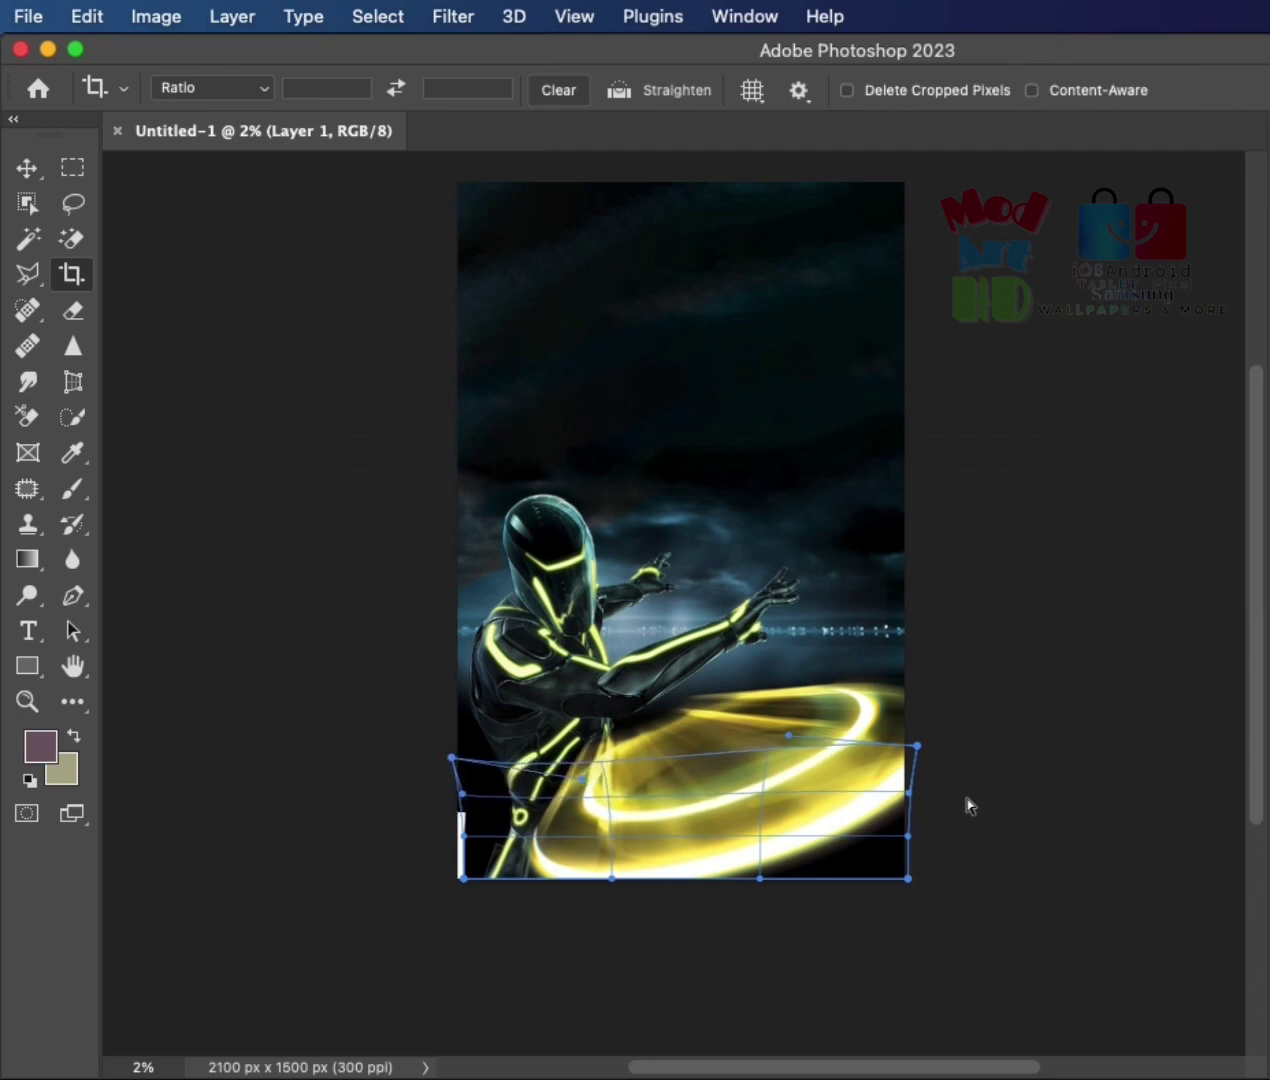
key(Return)
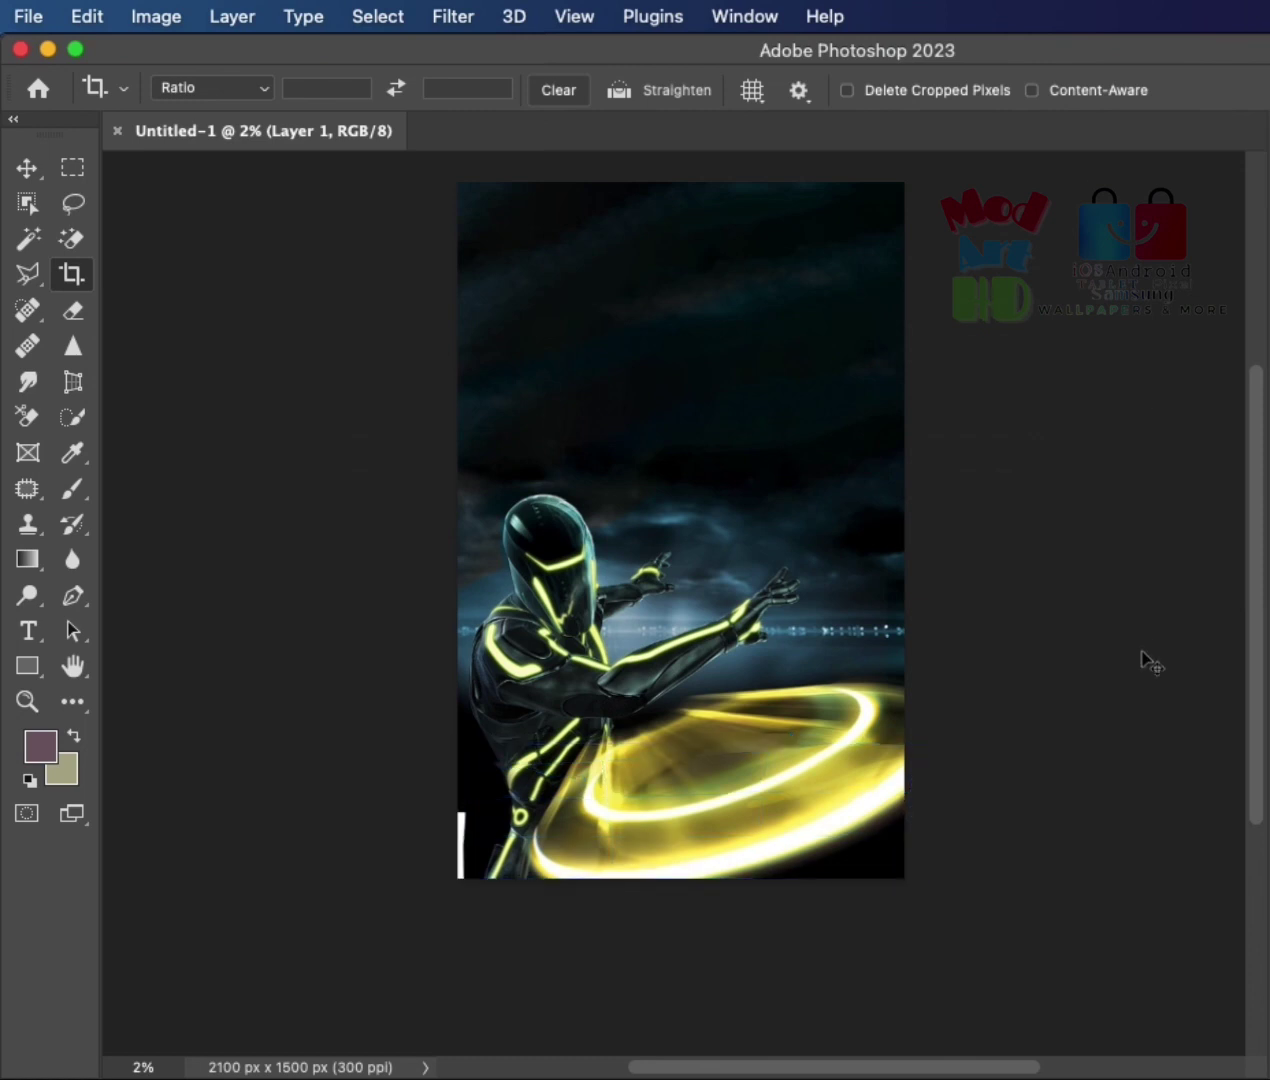
Reselect the bottom band and re-warp its top-left edge so the glow flows downward
drag(440, 874, 916, 744)
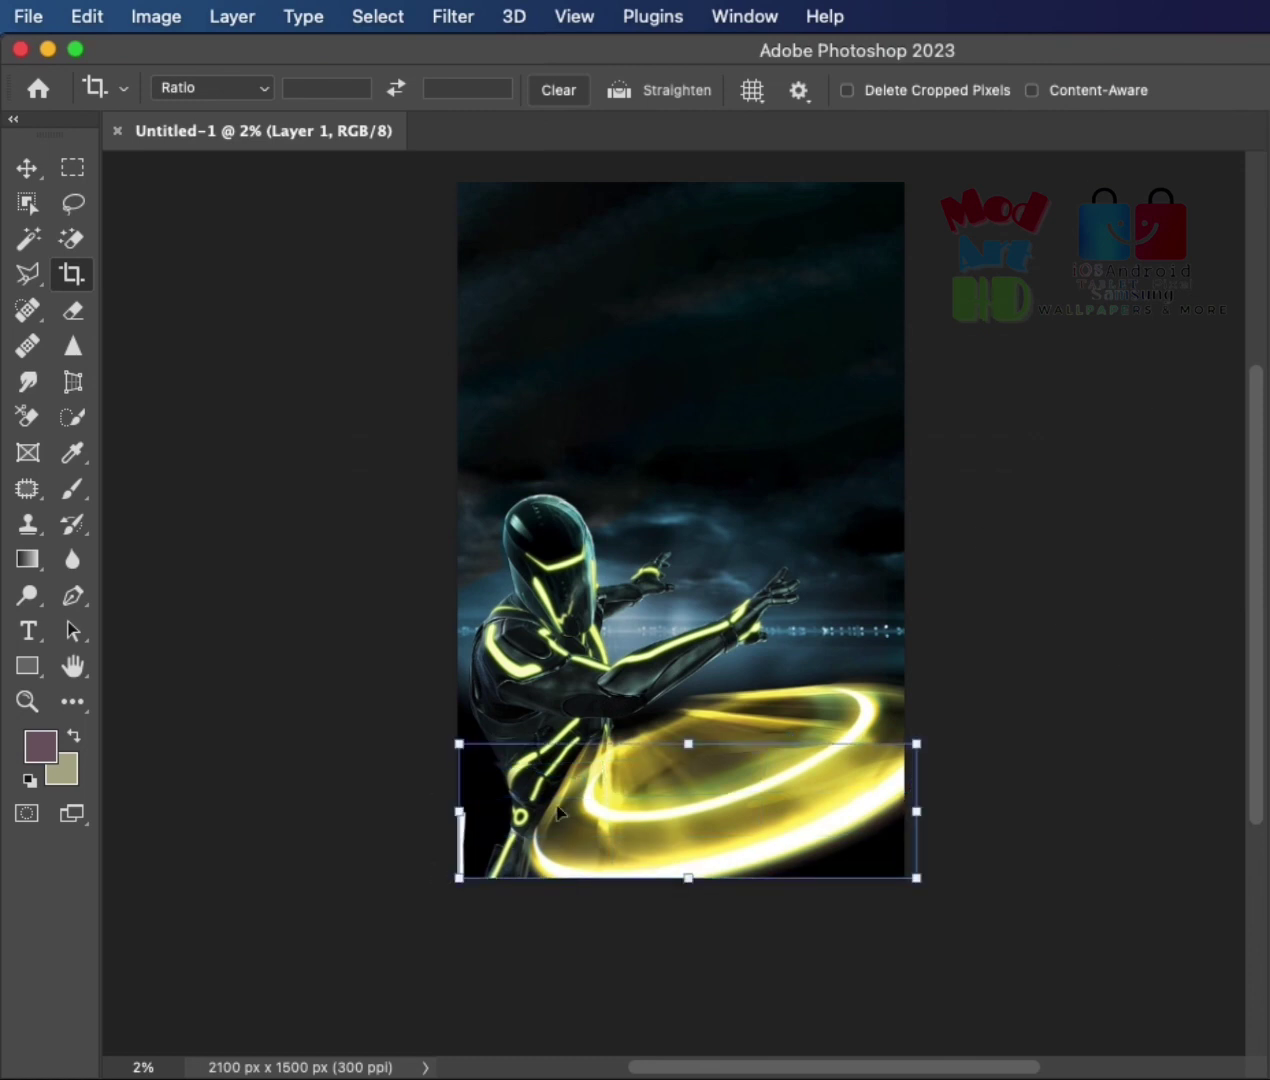
click(87, 16)
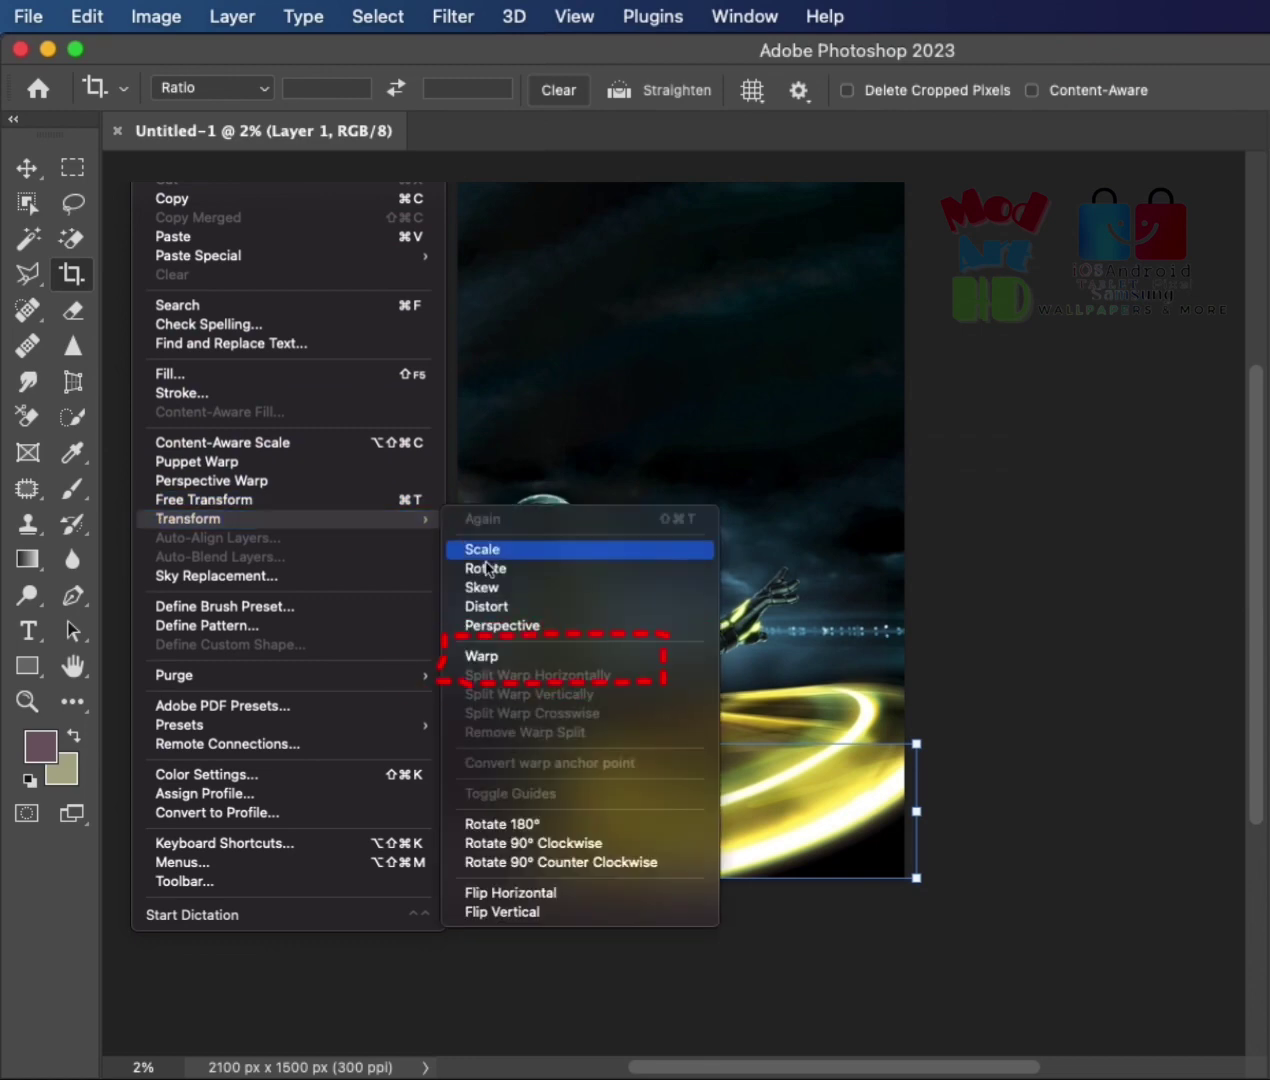
click(505, 652)
mouse_move(517, 765)
mouse_down()
mouse_move(571, 779)
mouse_move(583, 767)
mouse_up()
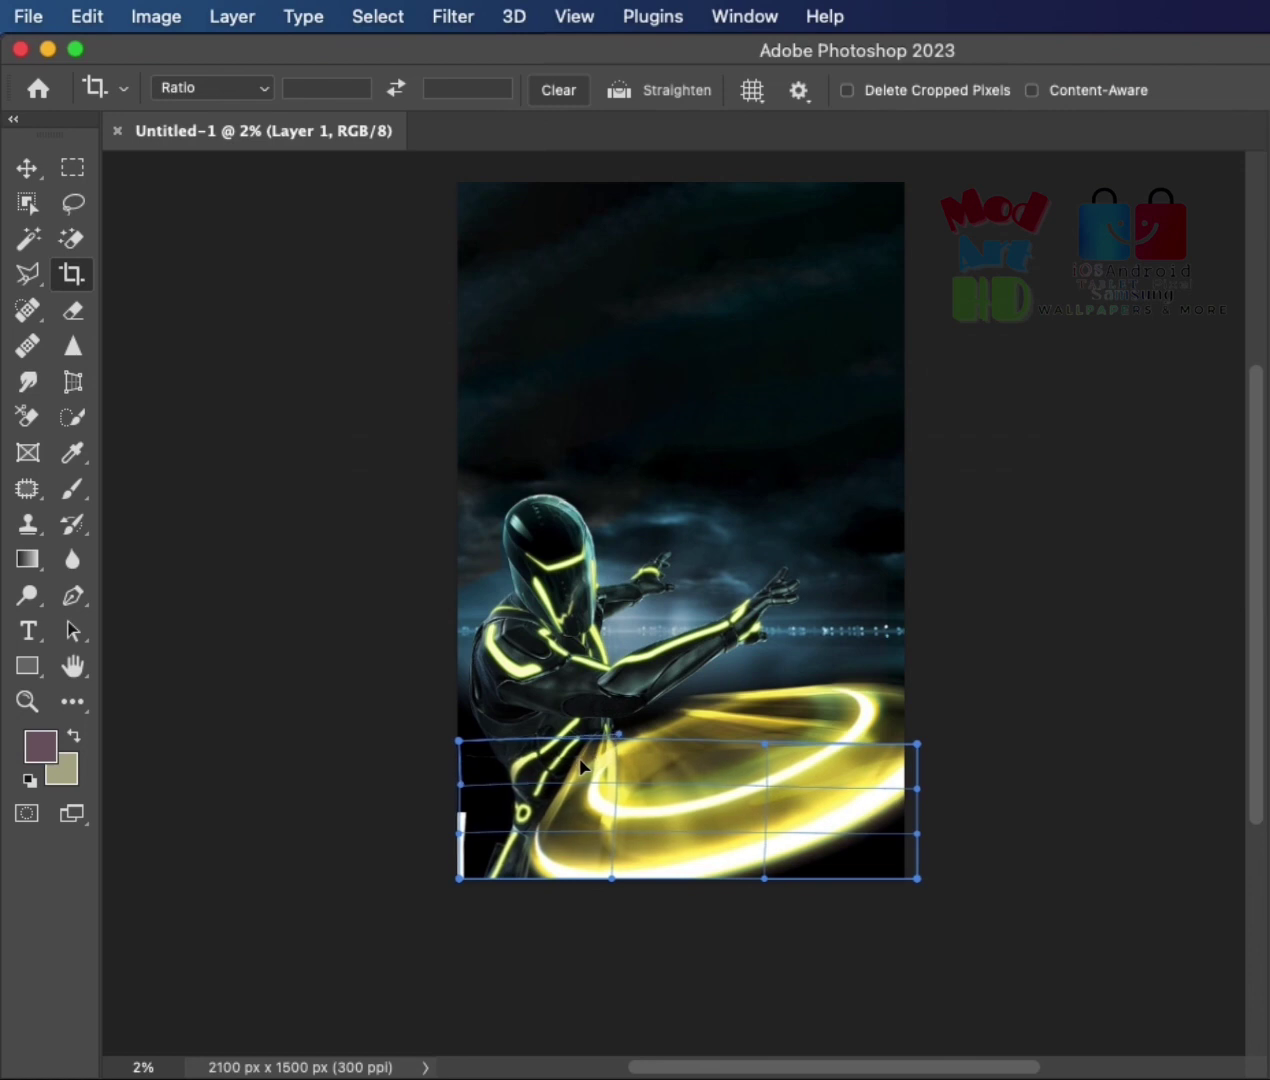
drag(582, 766, 581, 767)
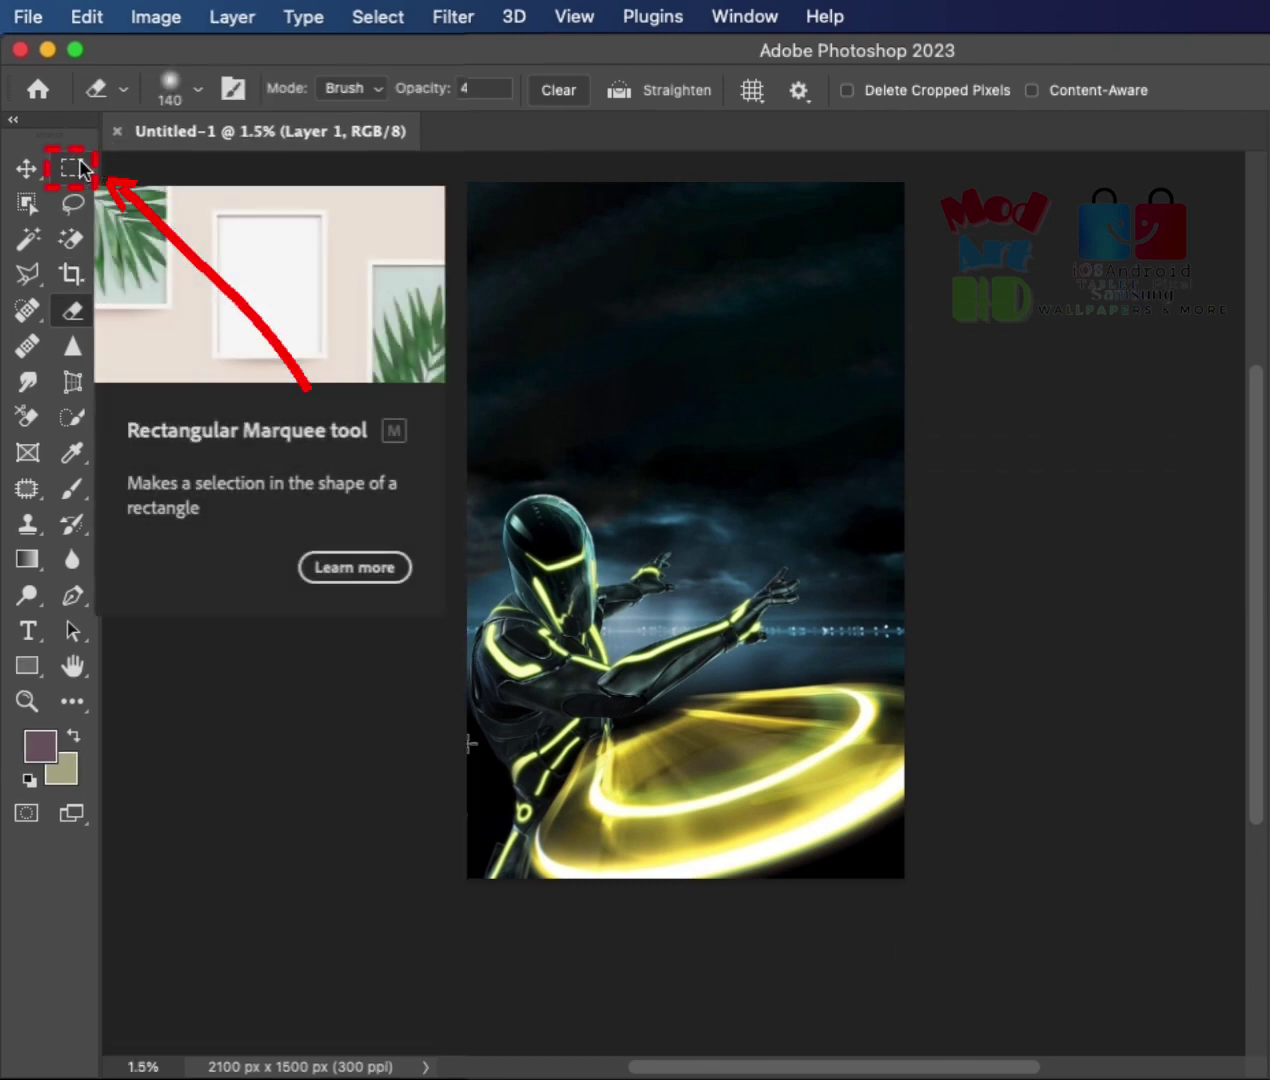
Cover the bottom-left white sliver with a copied dark background patch, then paste the TRON logo
drag(458, 735, 483, 808)
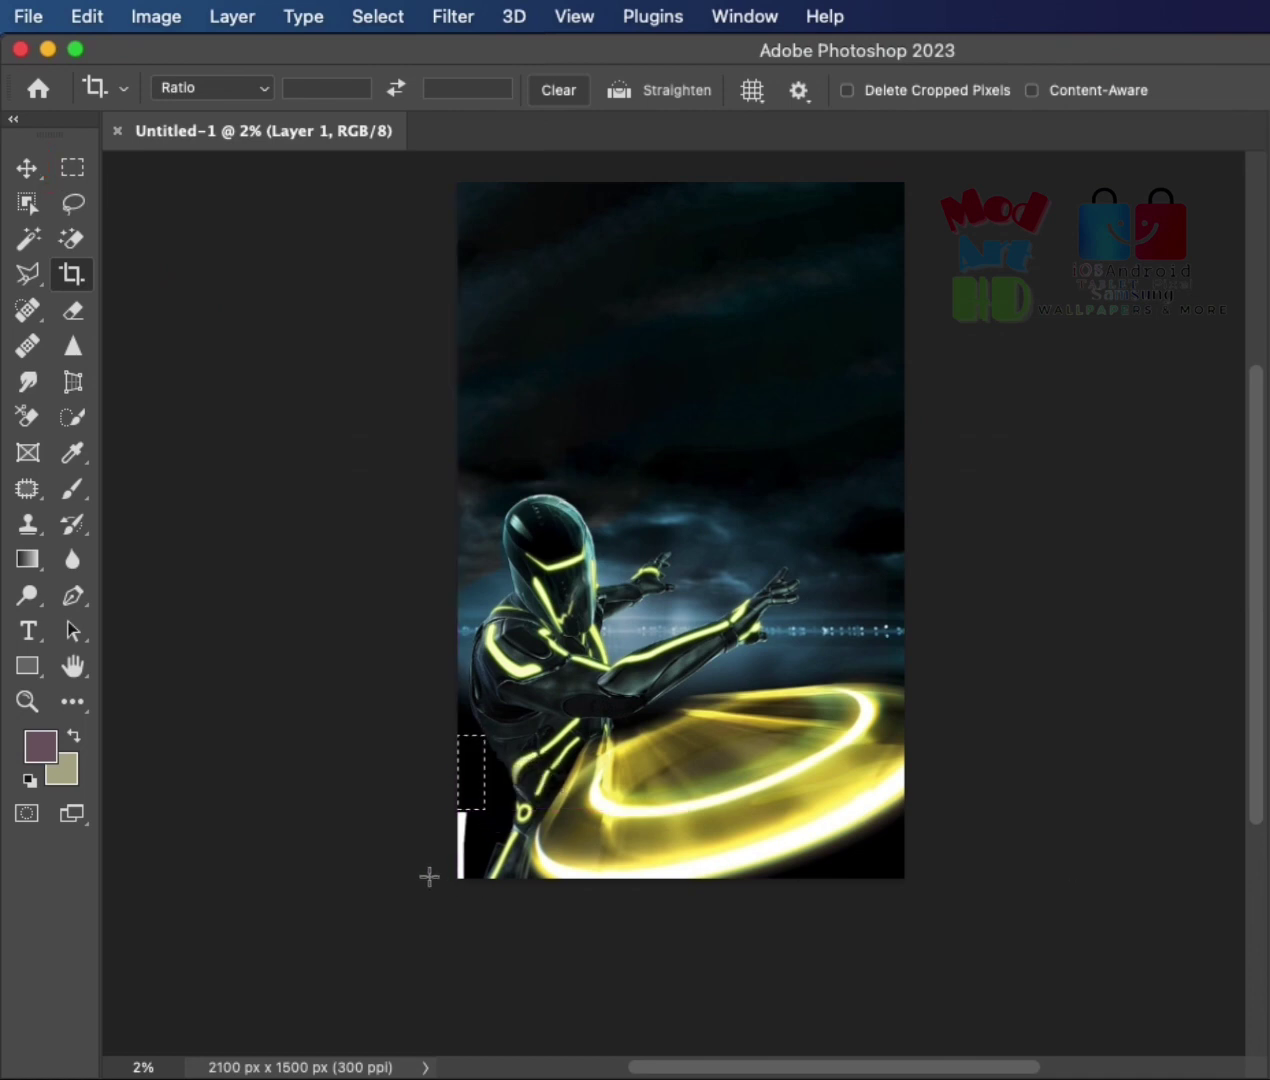
key(super+v)
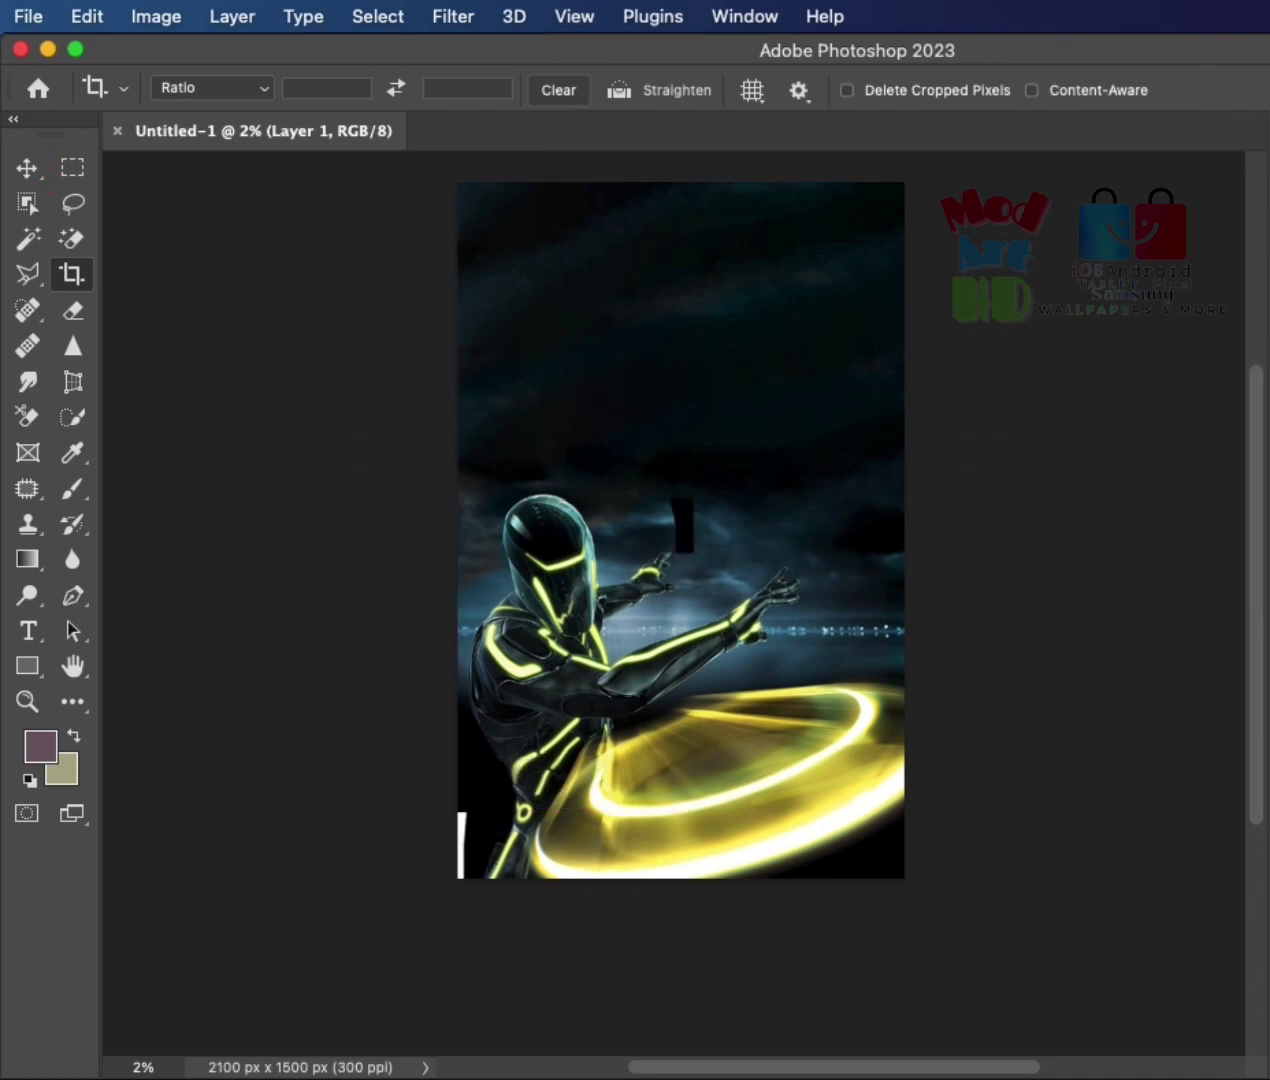
mouse_move(682, 525)
mouse_down()
mouse_move(455, 820)
mouse_move(458, 890)
mouse_up()
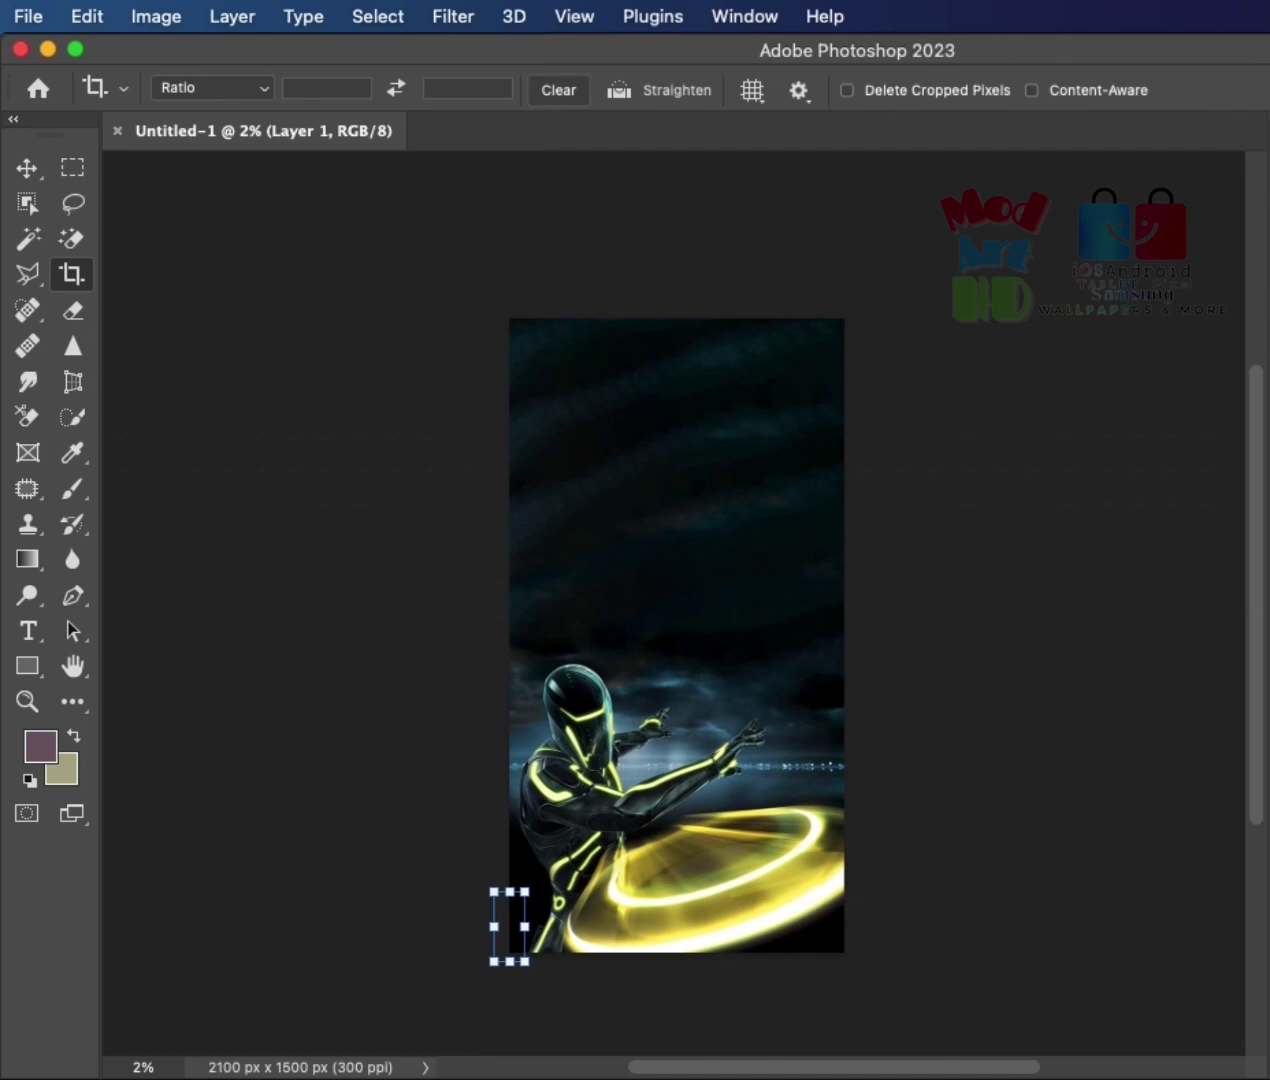
key(super+v)
Centre the TRON logo above the figure's head and Magic Wand-select its background
mouse_move(631, 758)
mouse_down()
mouse_move(651, 532)
mouse_move(655, 587)
mouse_move(656, 576)
mouse_up()
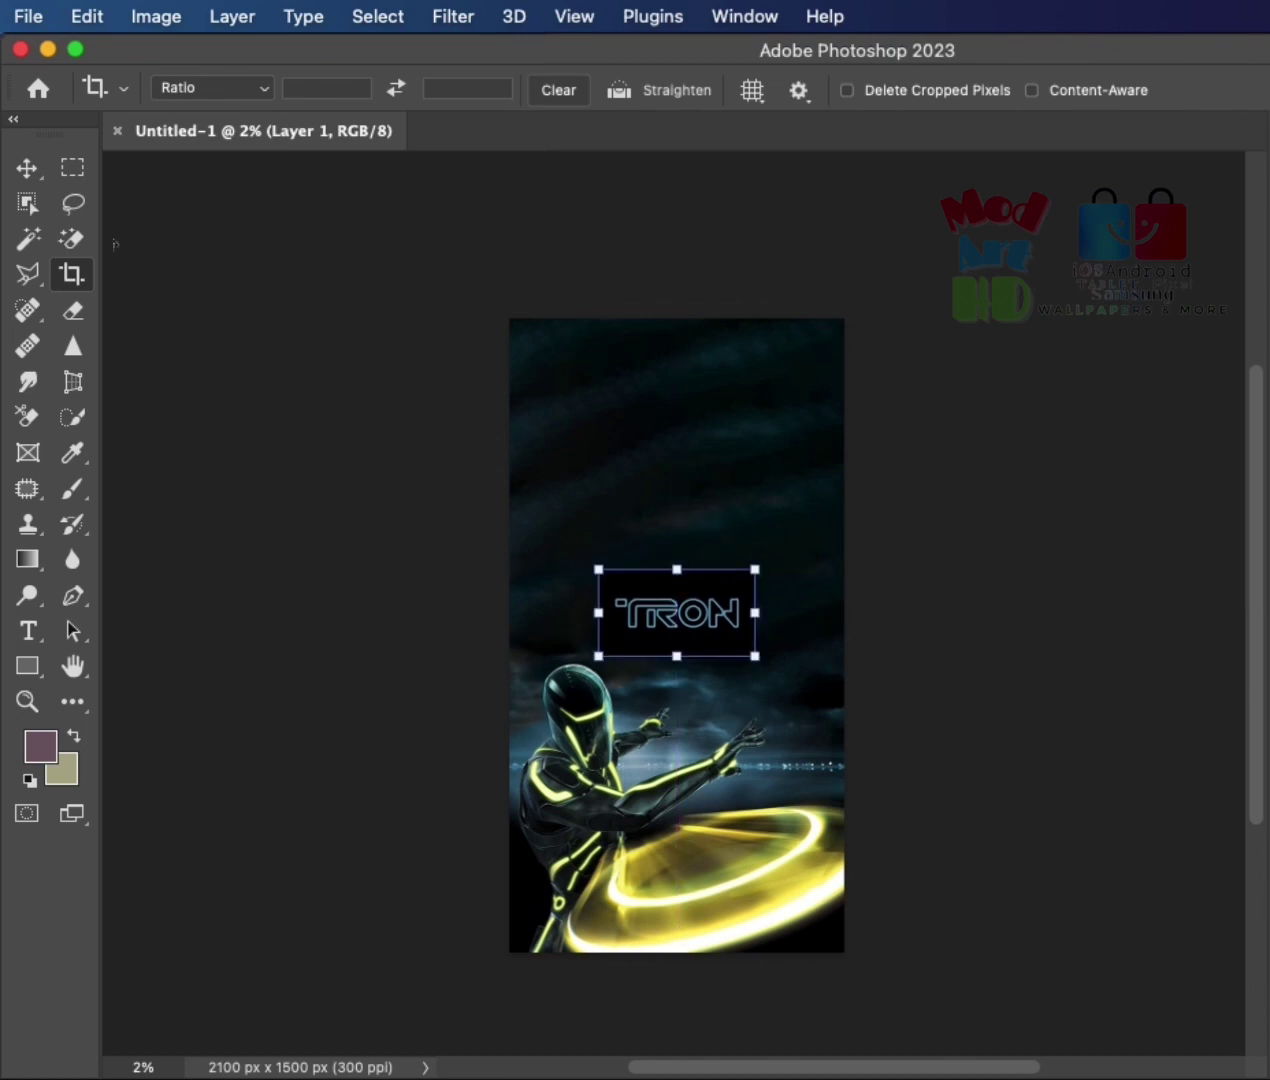
click(773, 606)
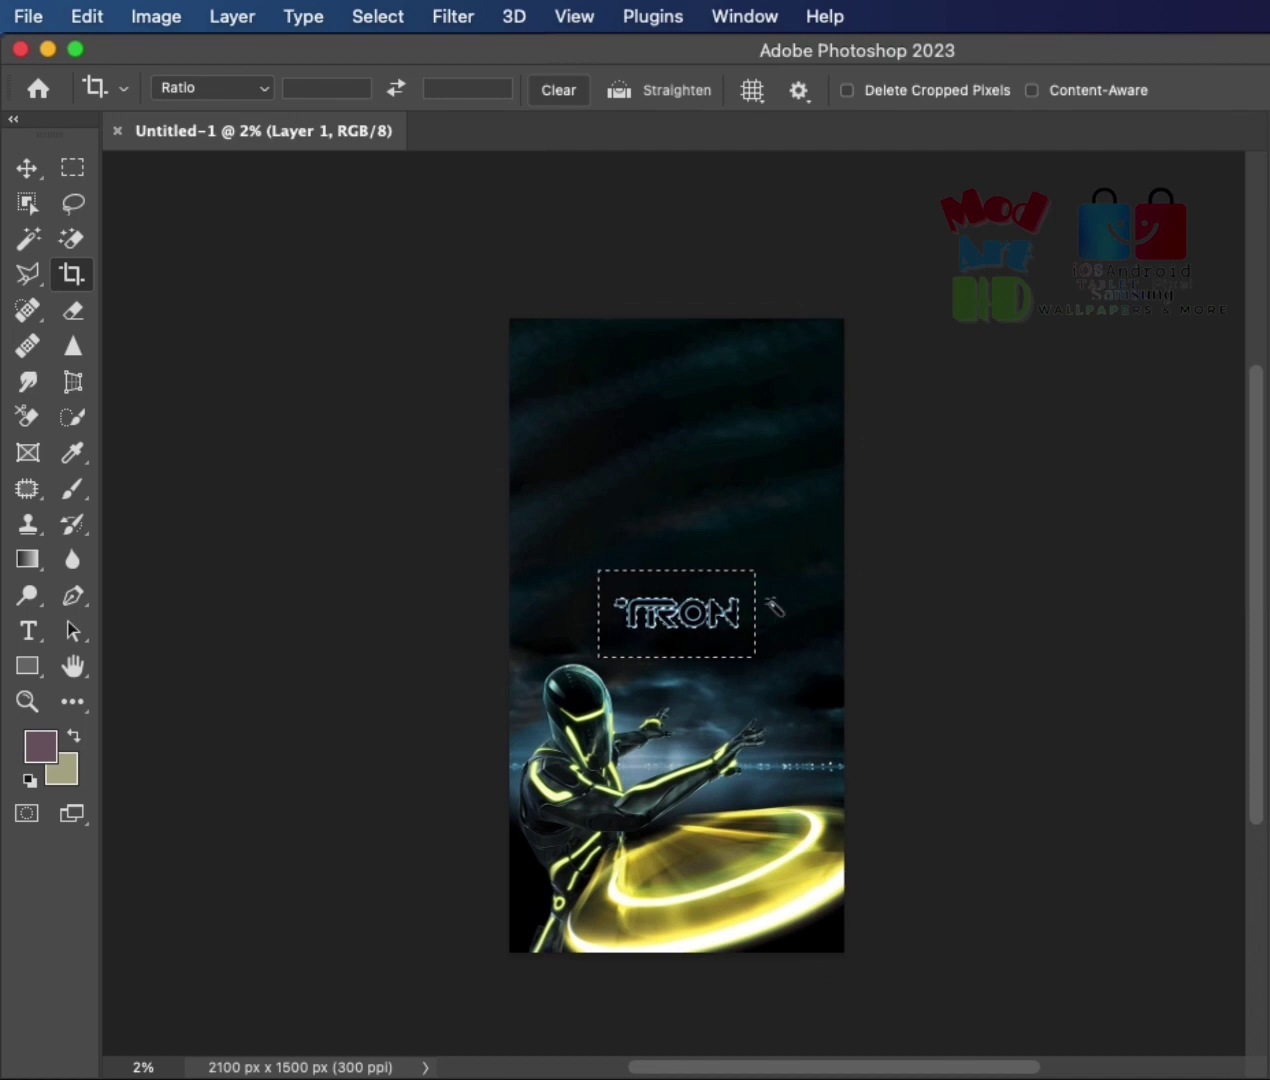